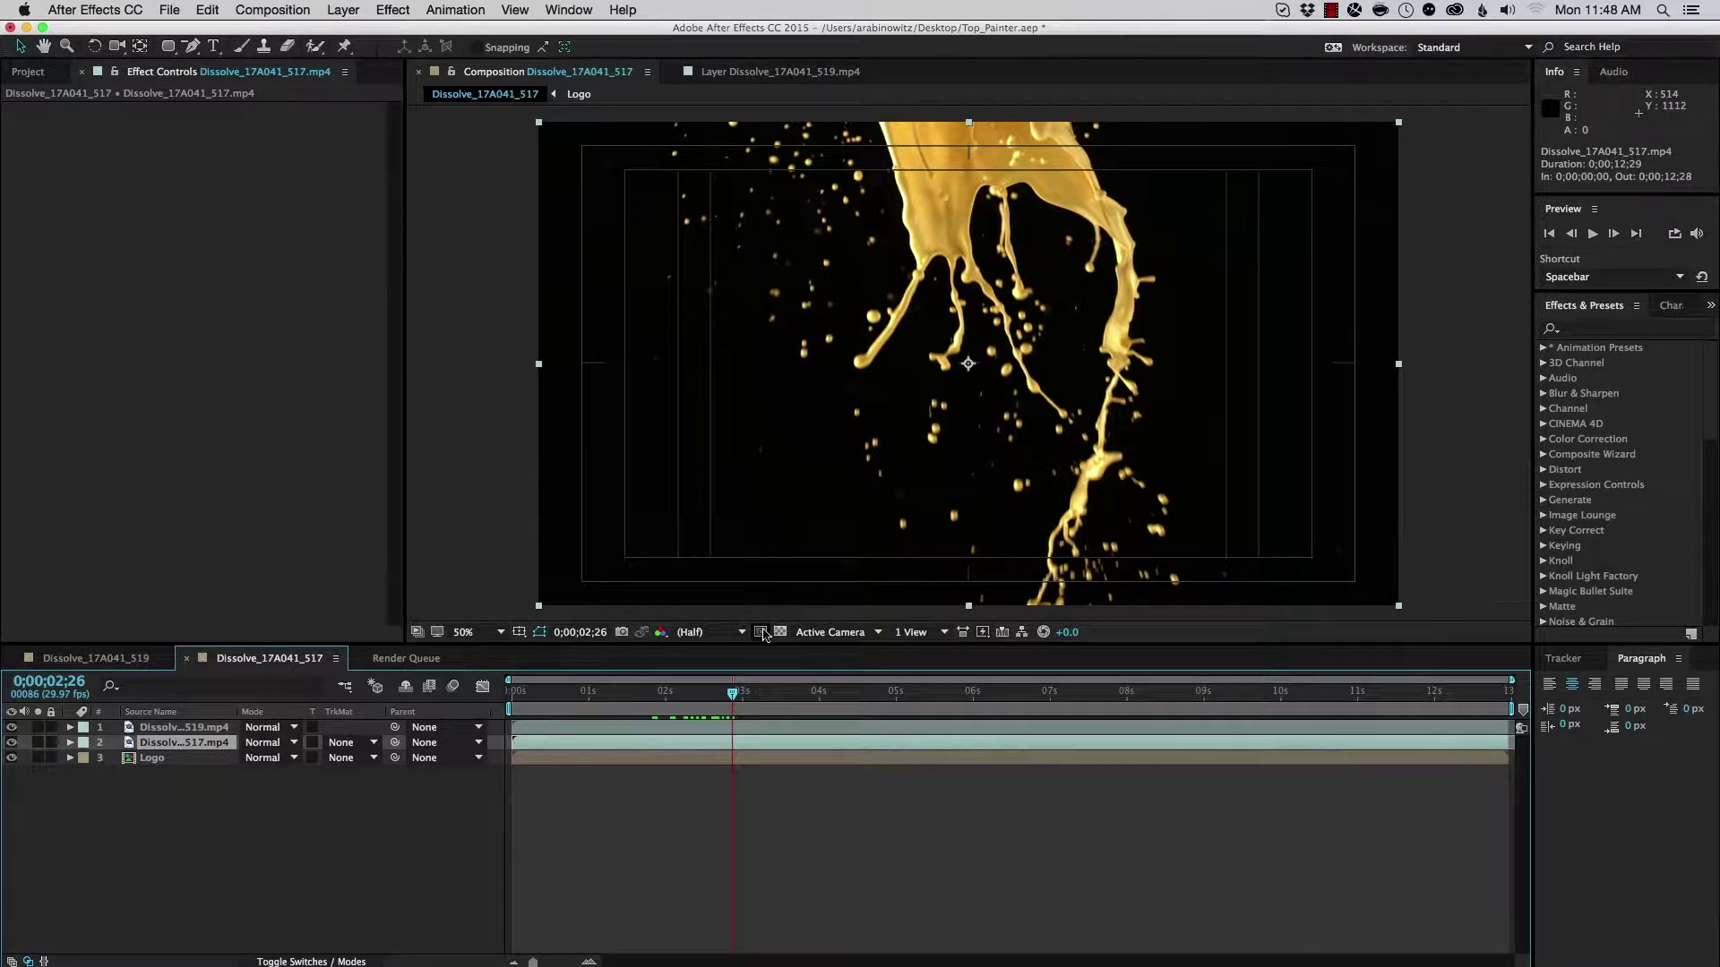
Compare the gold and red splash layers, leaving the gold one hidden and the red one selected
click(182, 727)
click(10, 728)
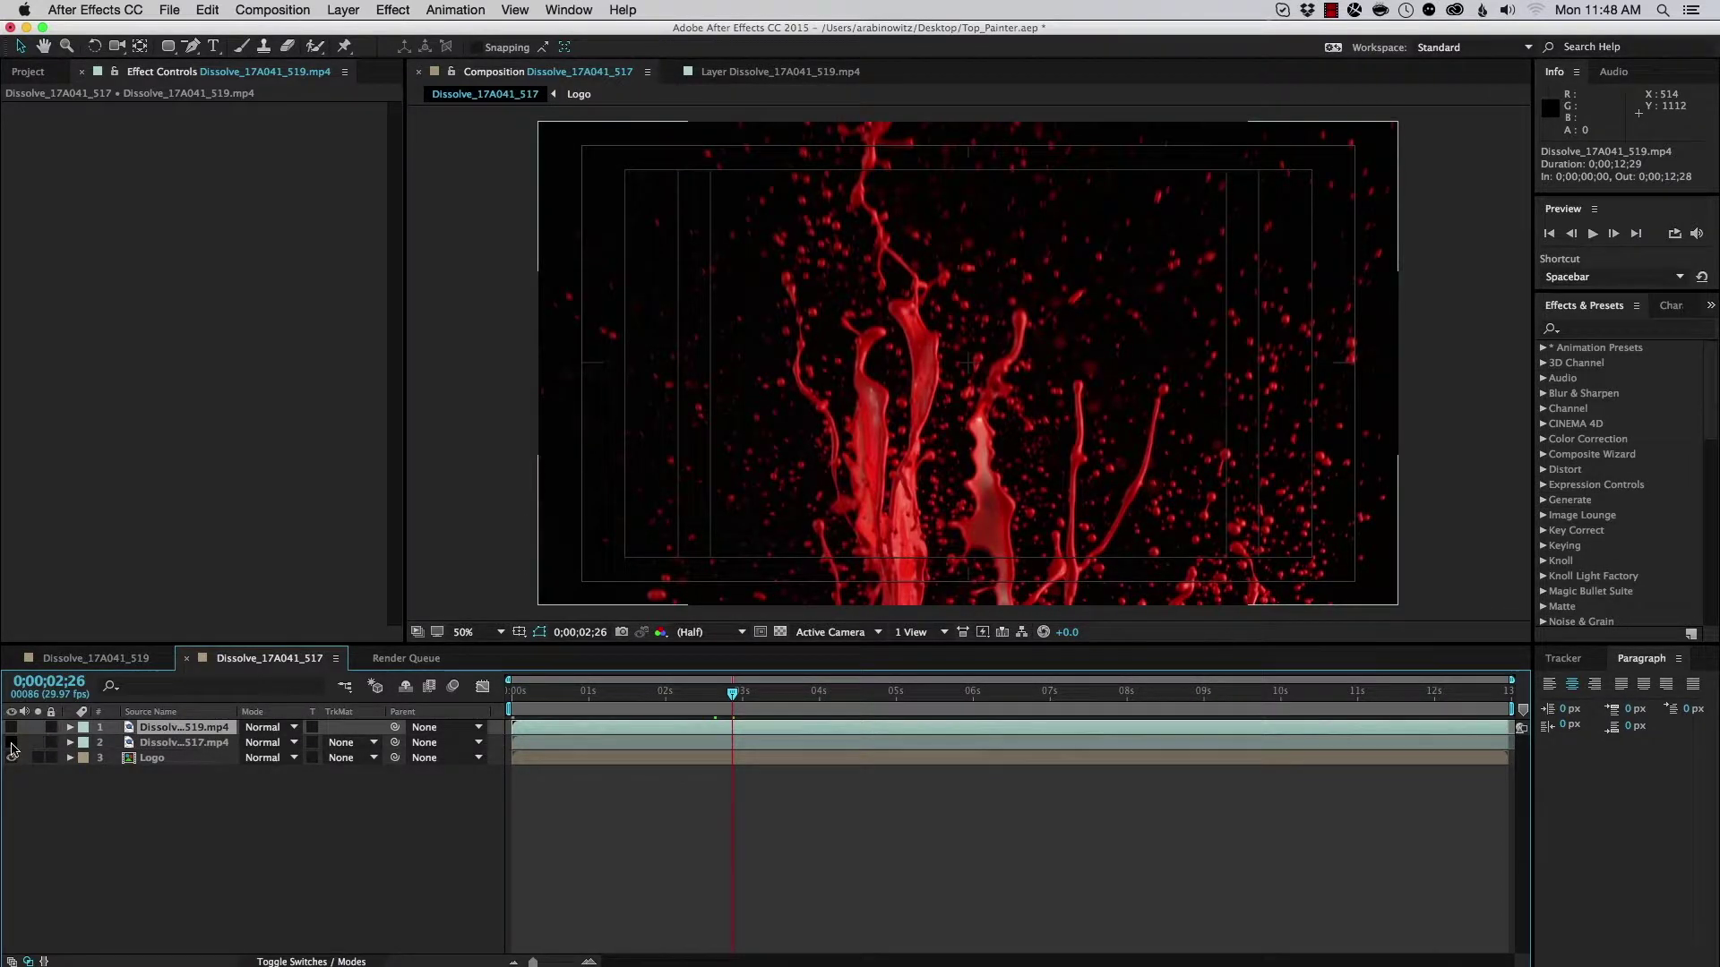
click(10, 742)
click(11, 742)
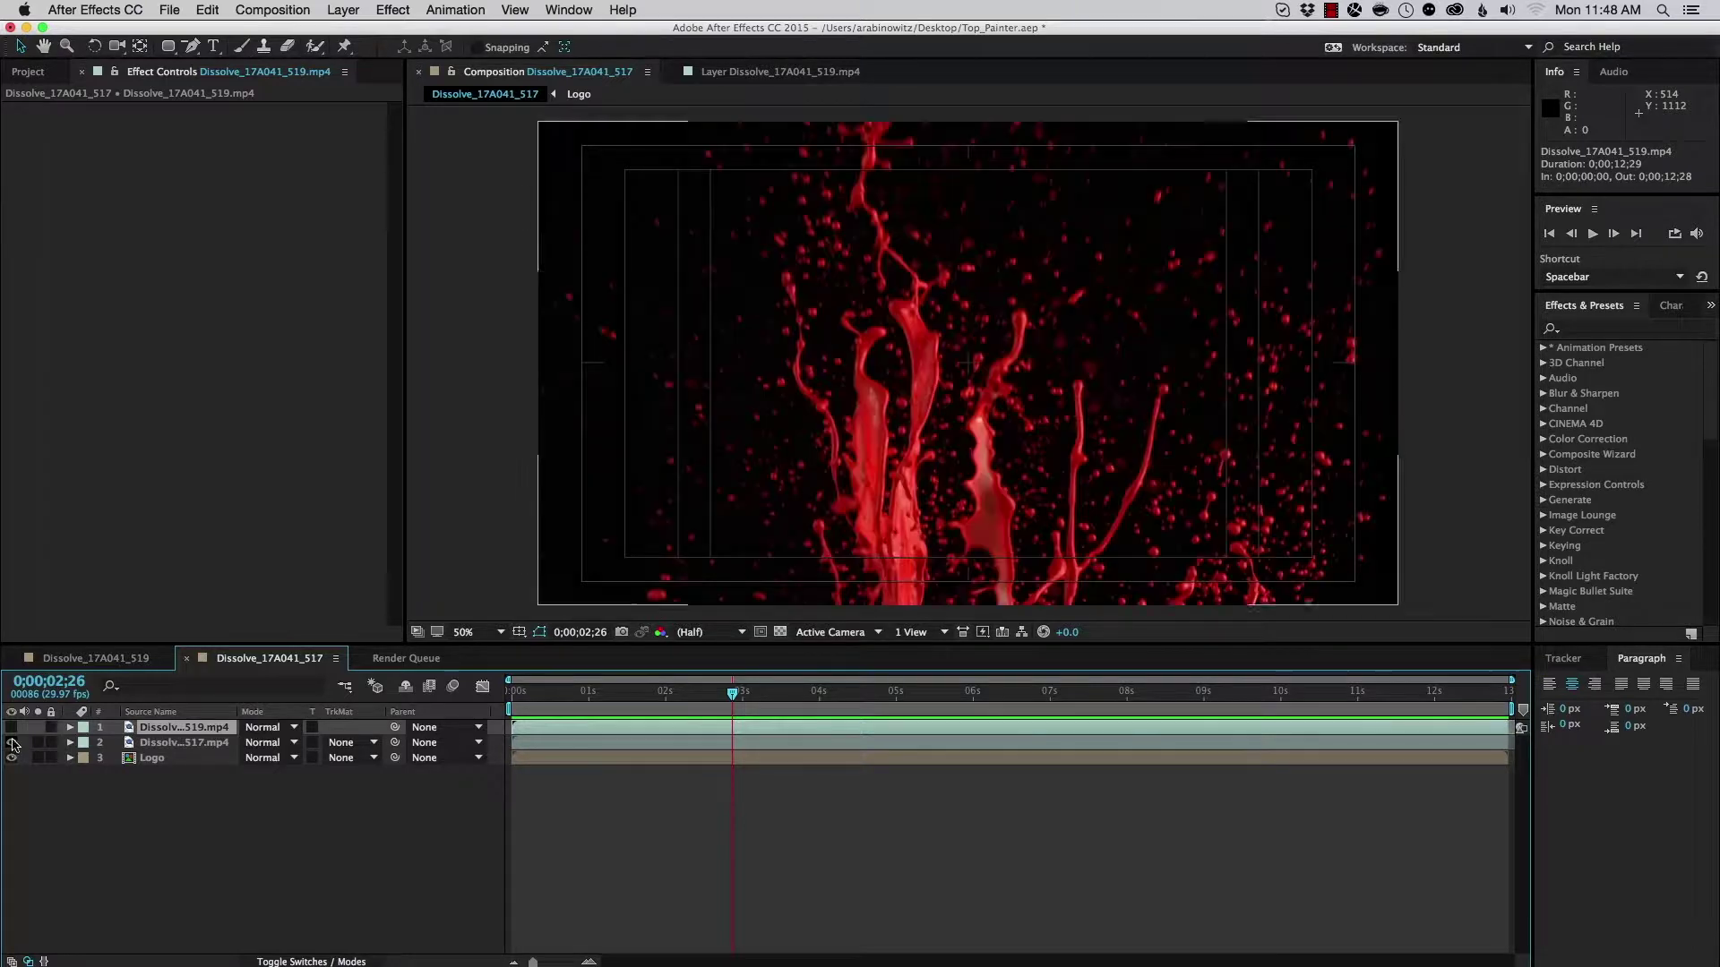
click(11, 727)
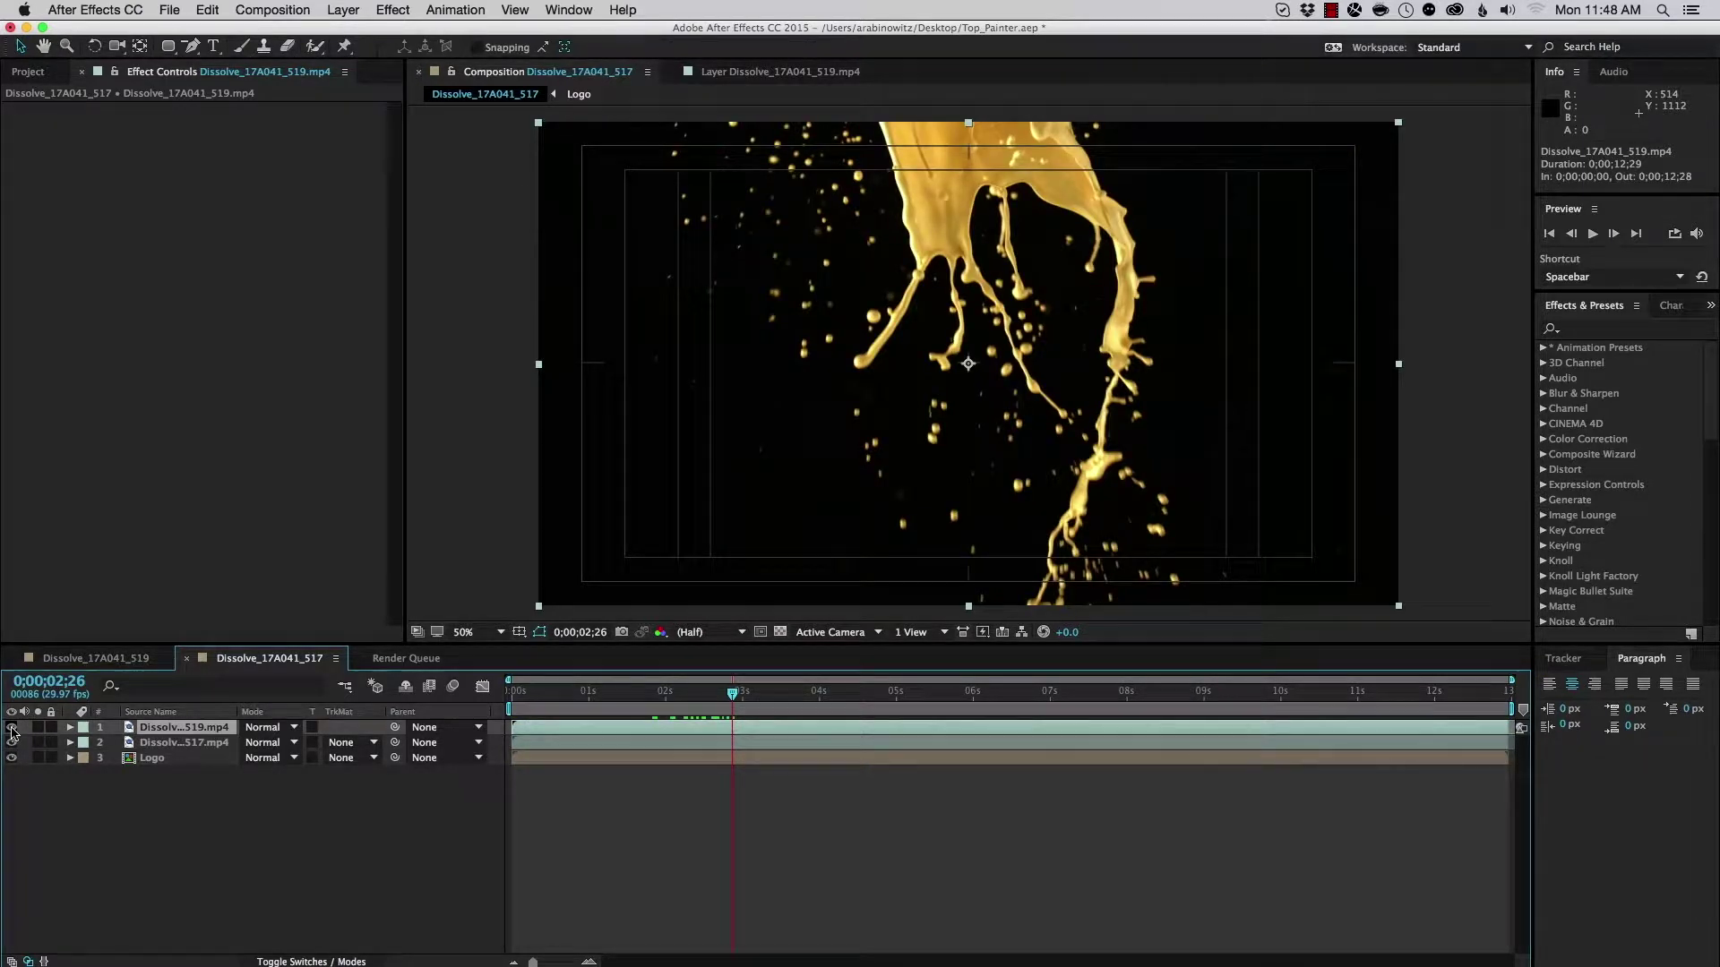
click(11, 728)
click(267, 749)
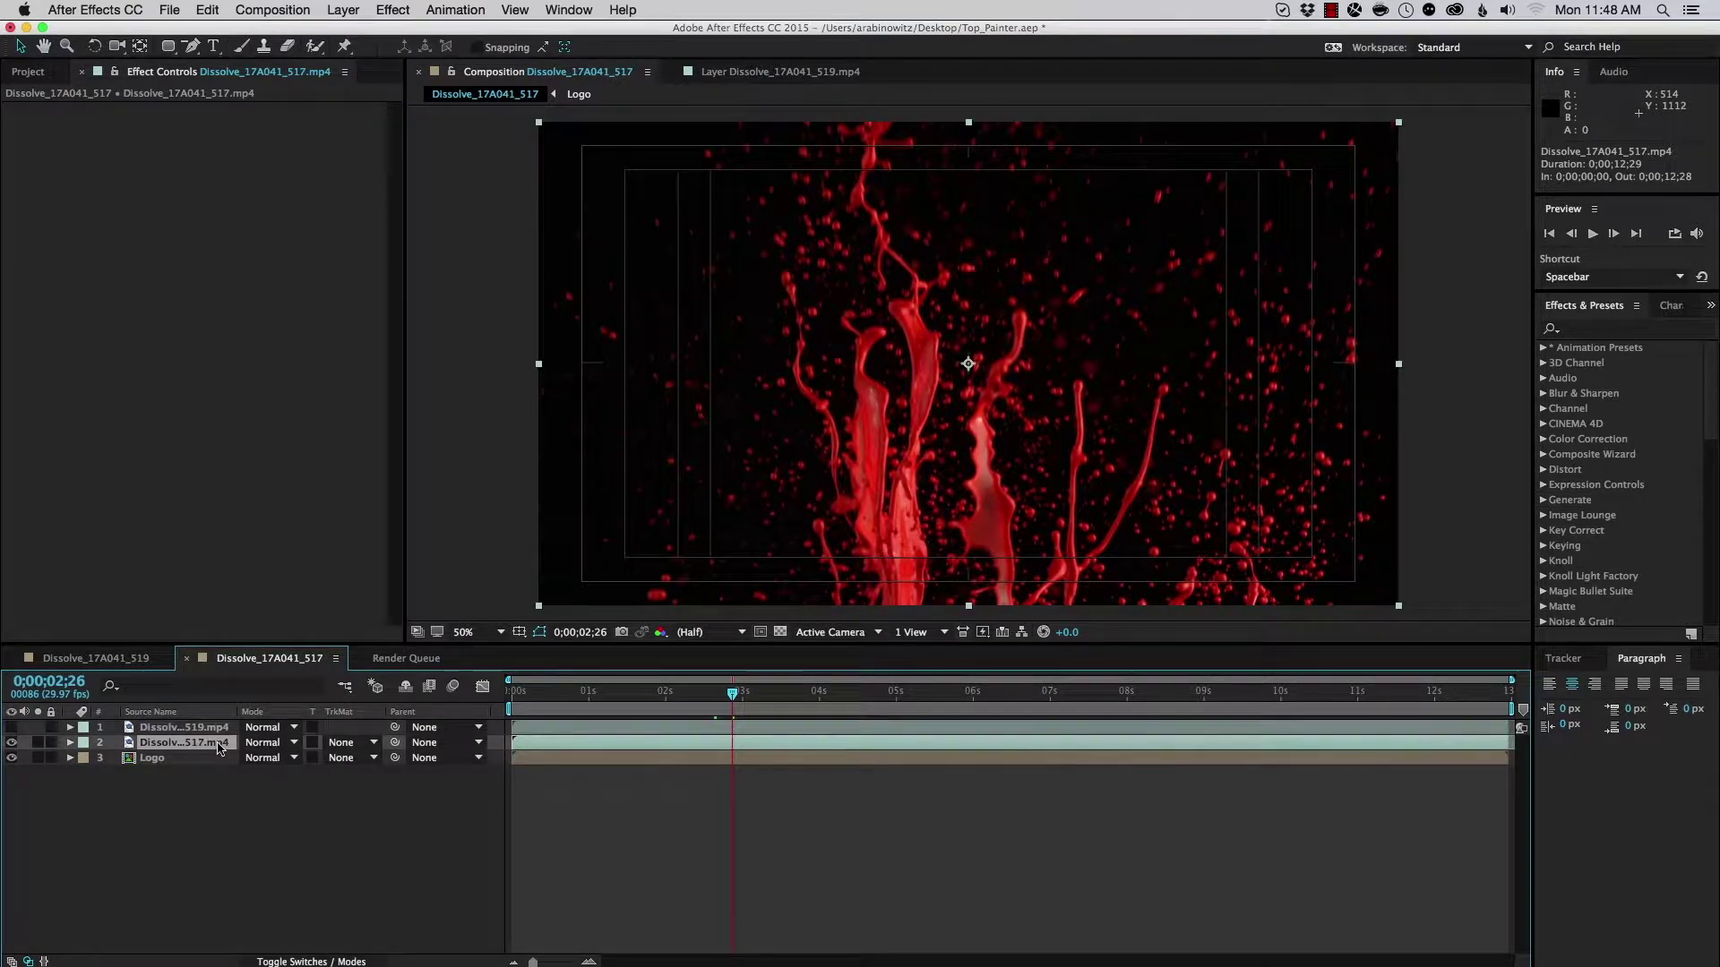
click(292, 749)
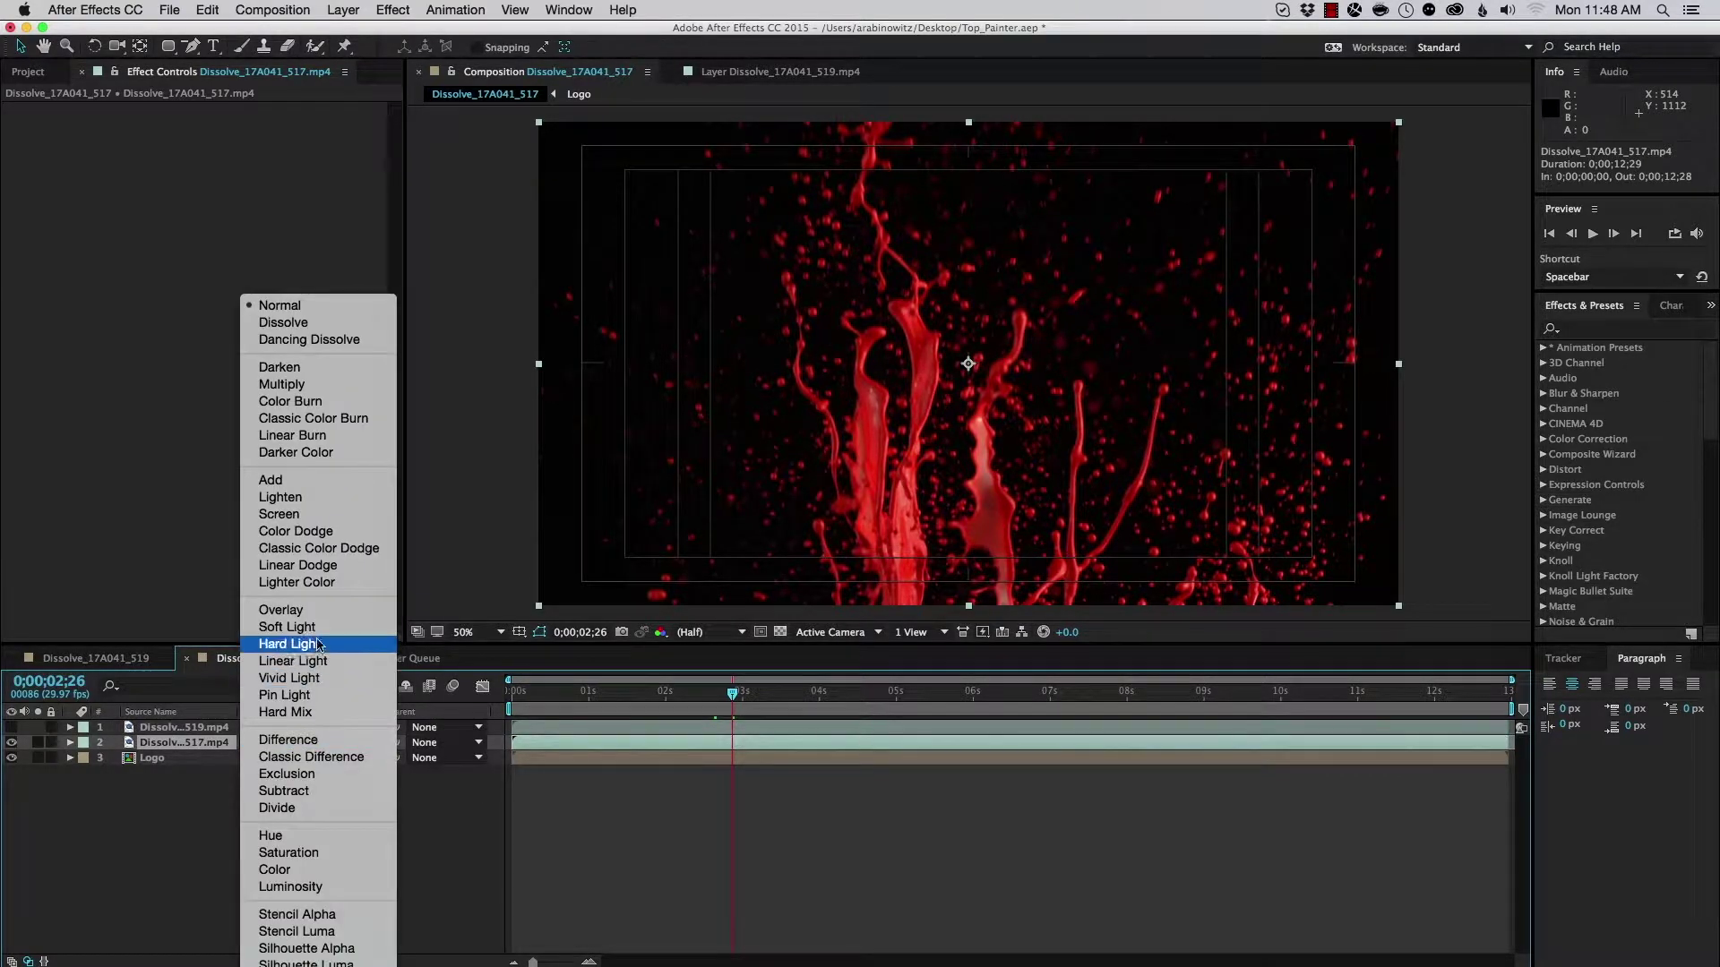
click(304, 522)
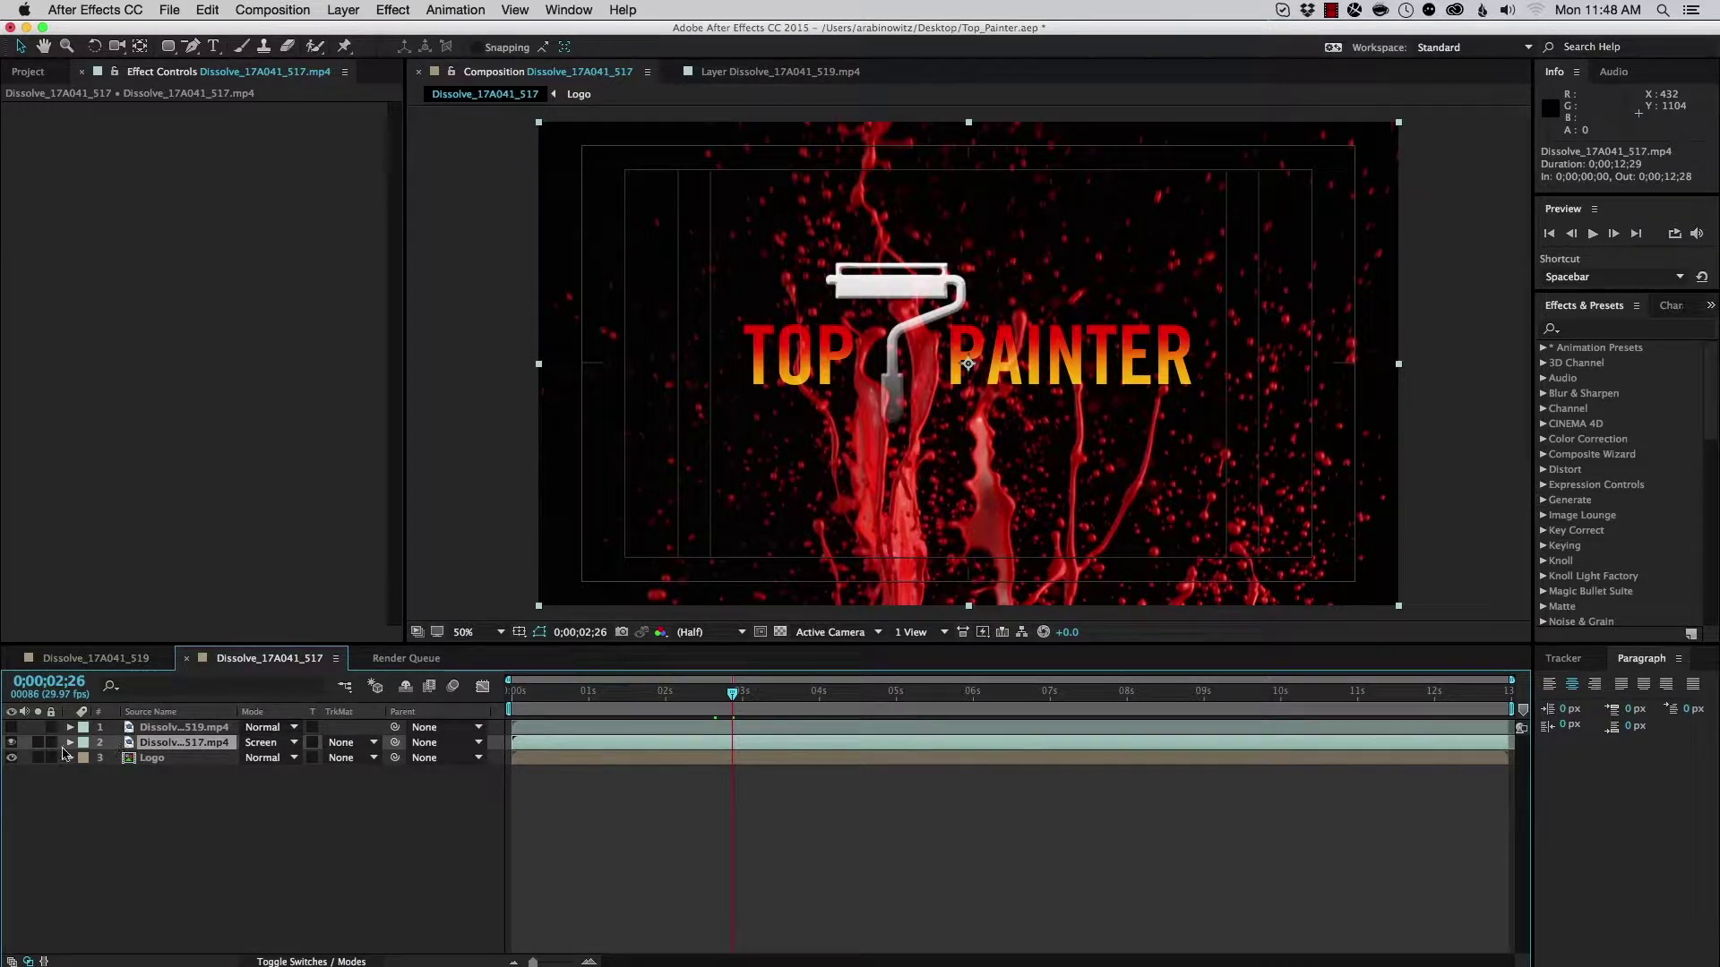
click(258, 743)
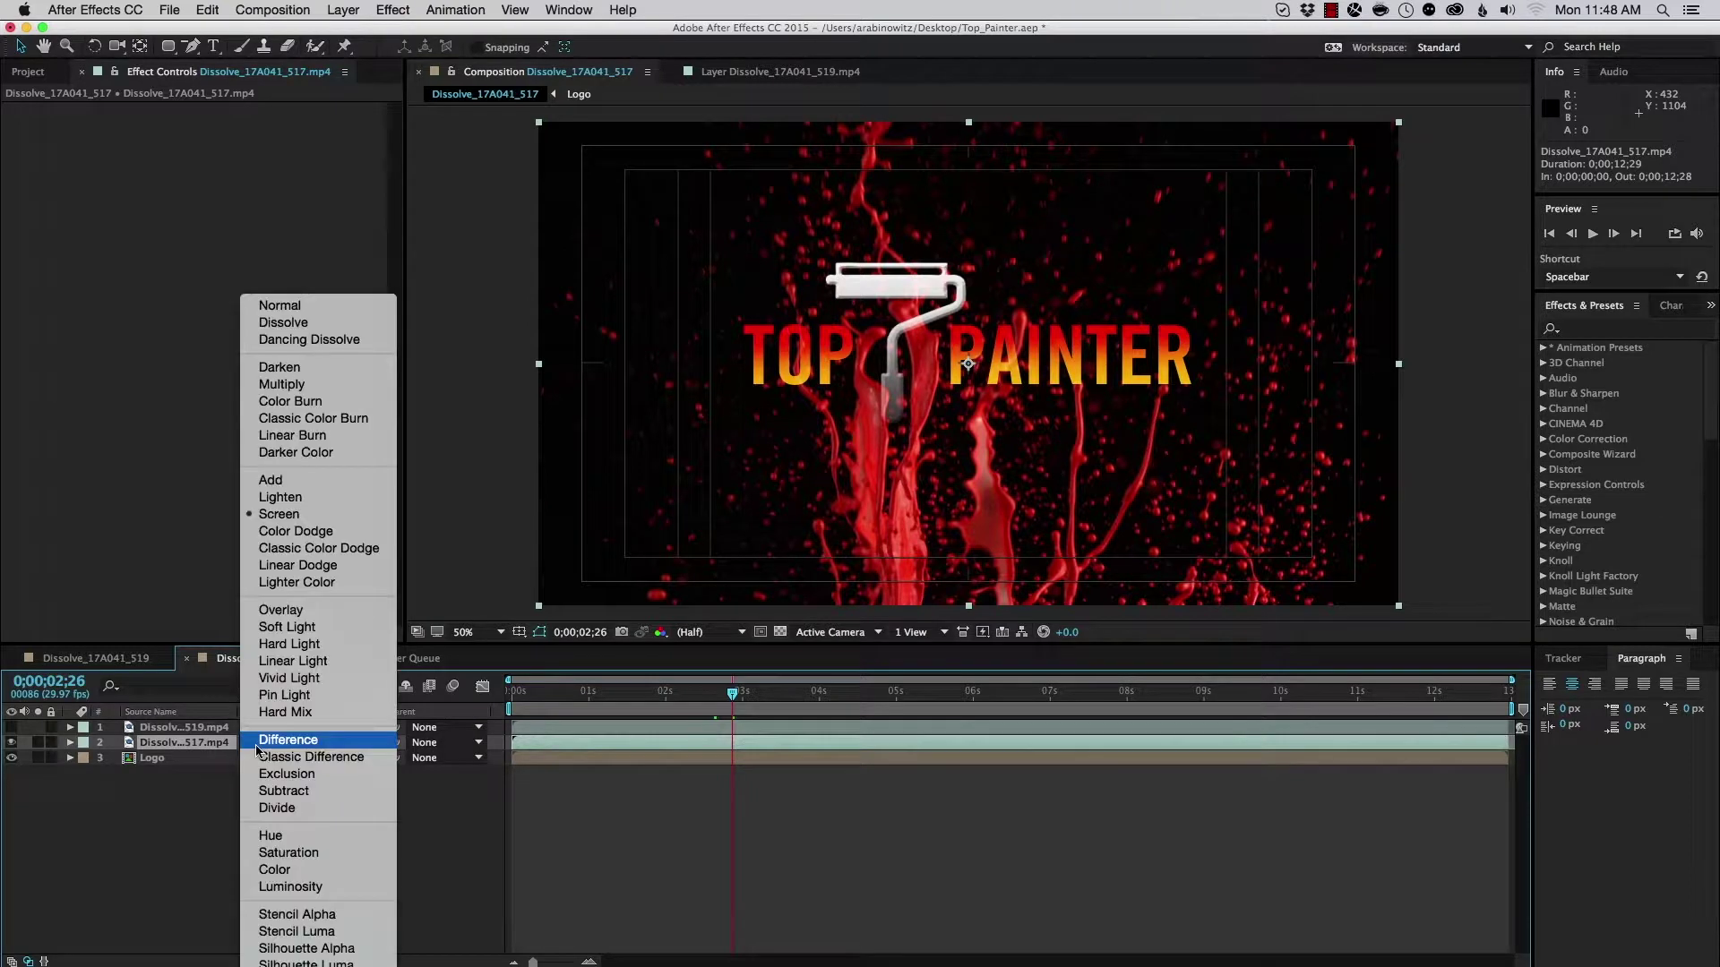
click(291, 305)
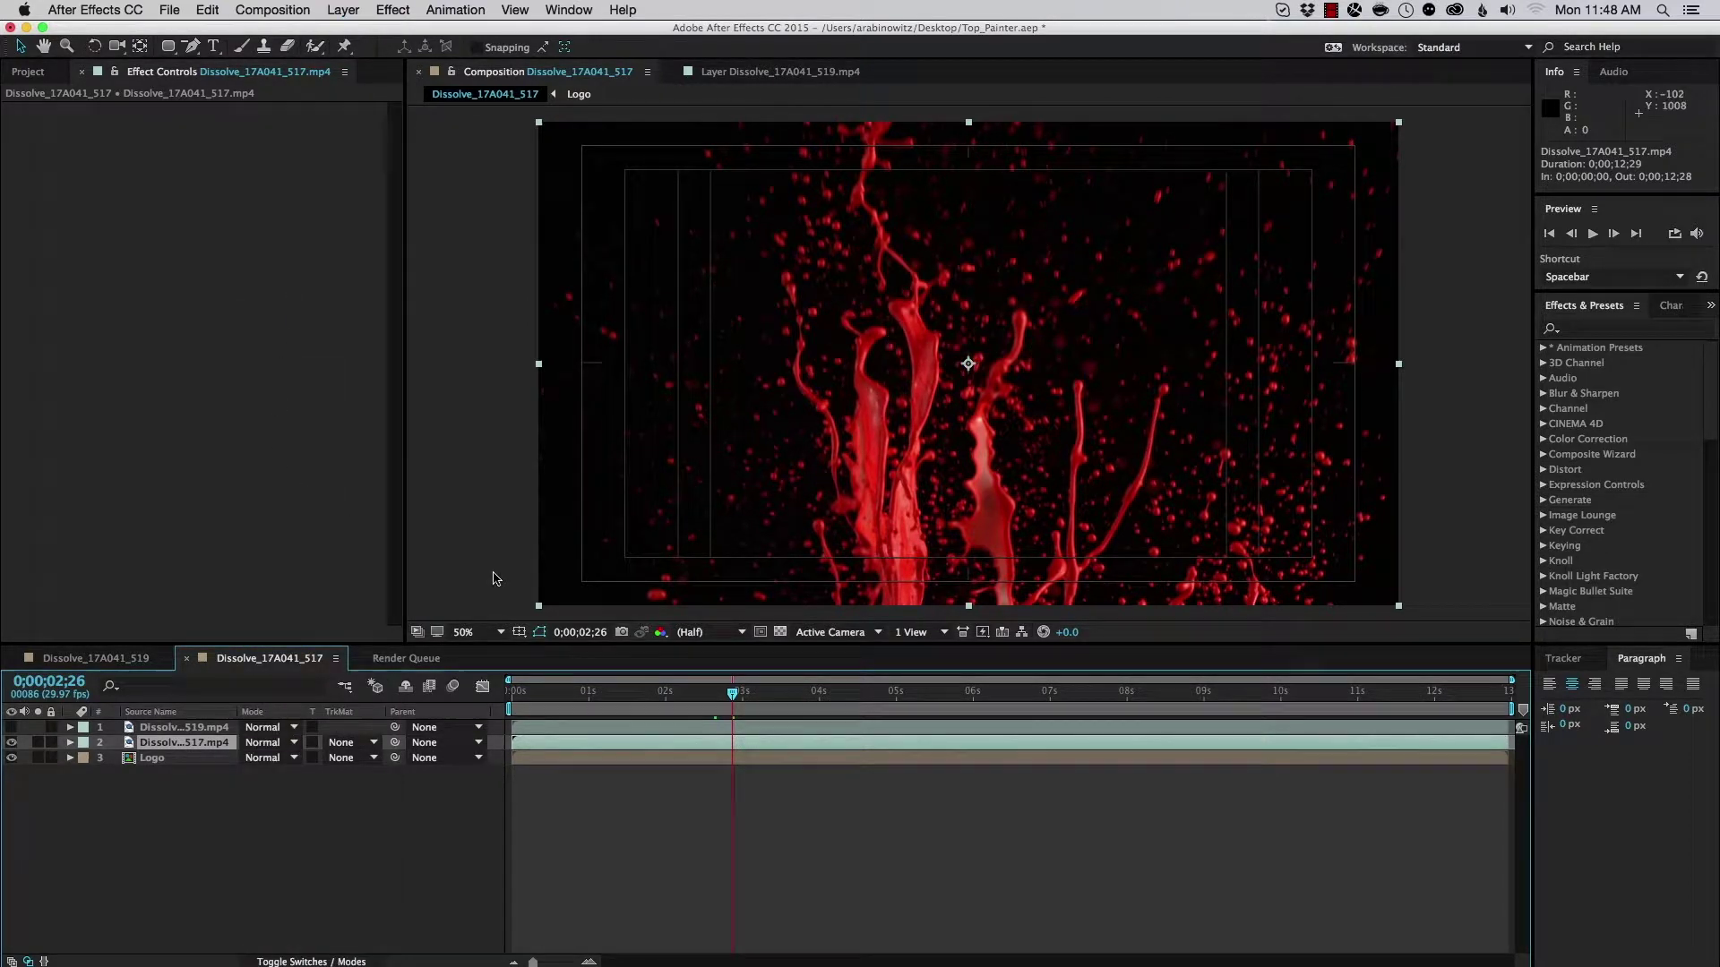
Turn on the transparency checkerboard and briefly hide the red splash to confirm its black background is opaque
click(780, 634)
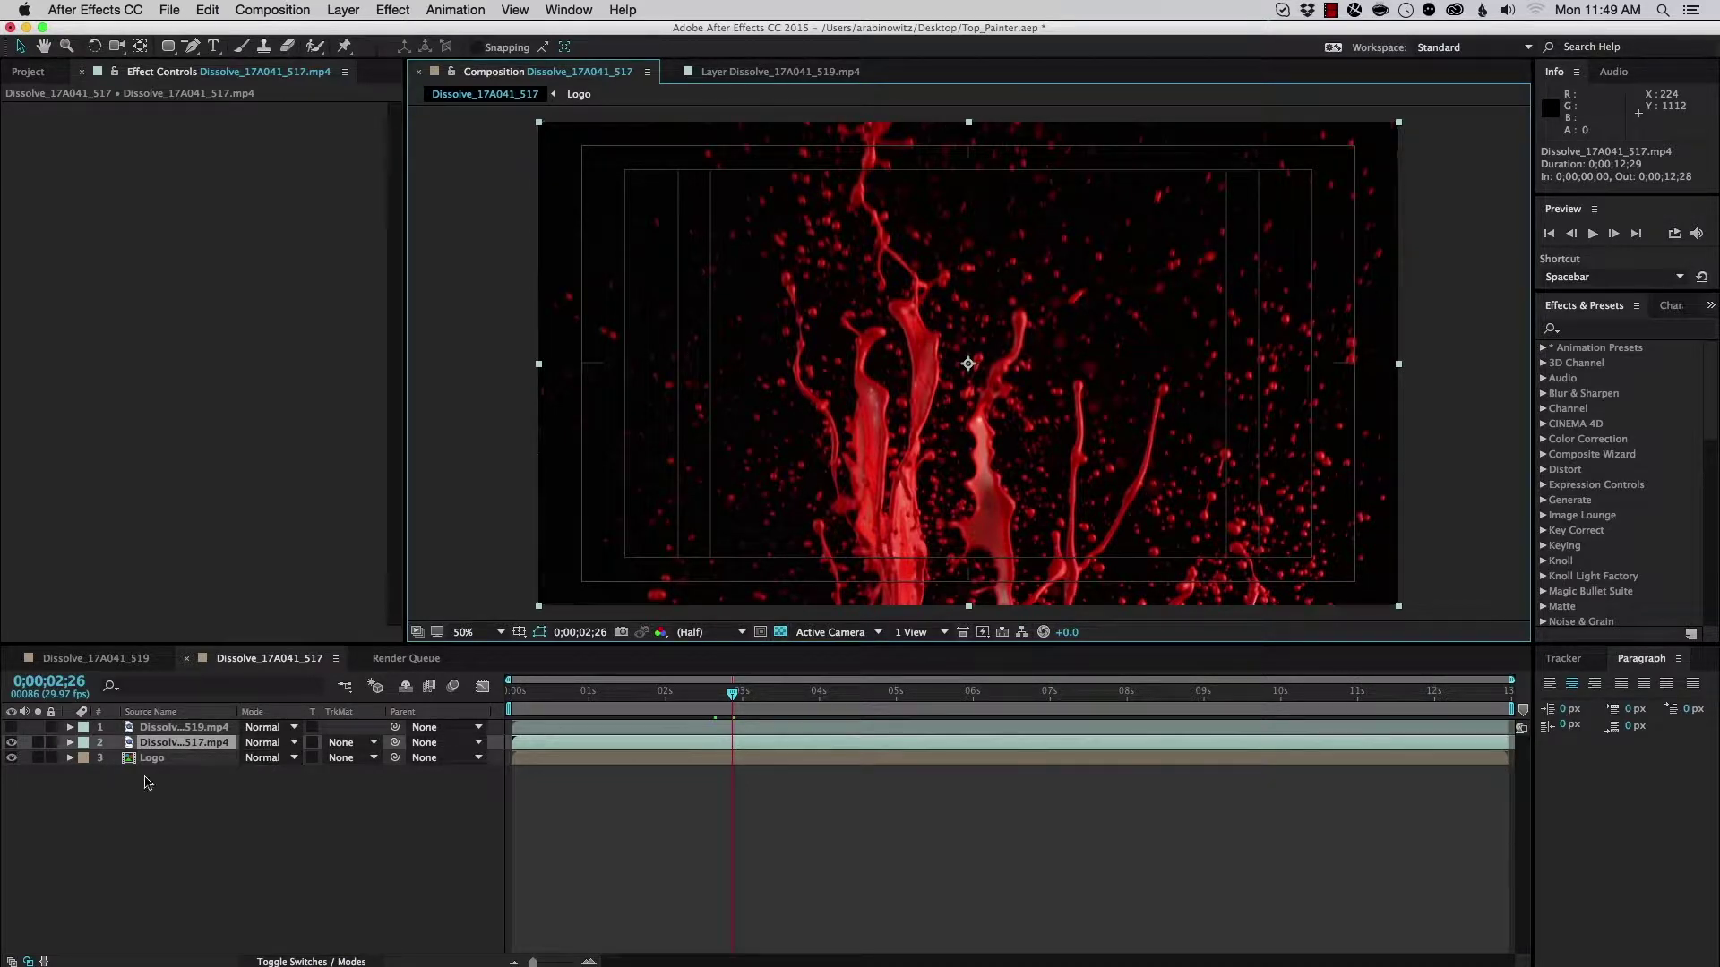
click(11, 743)
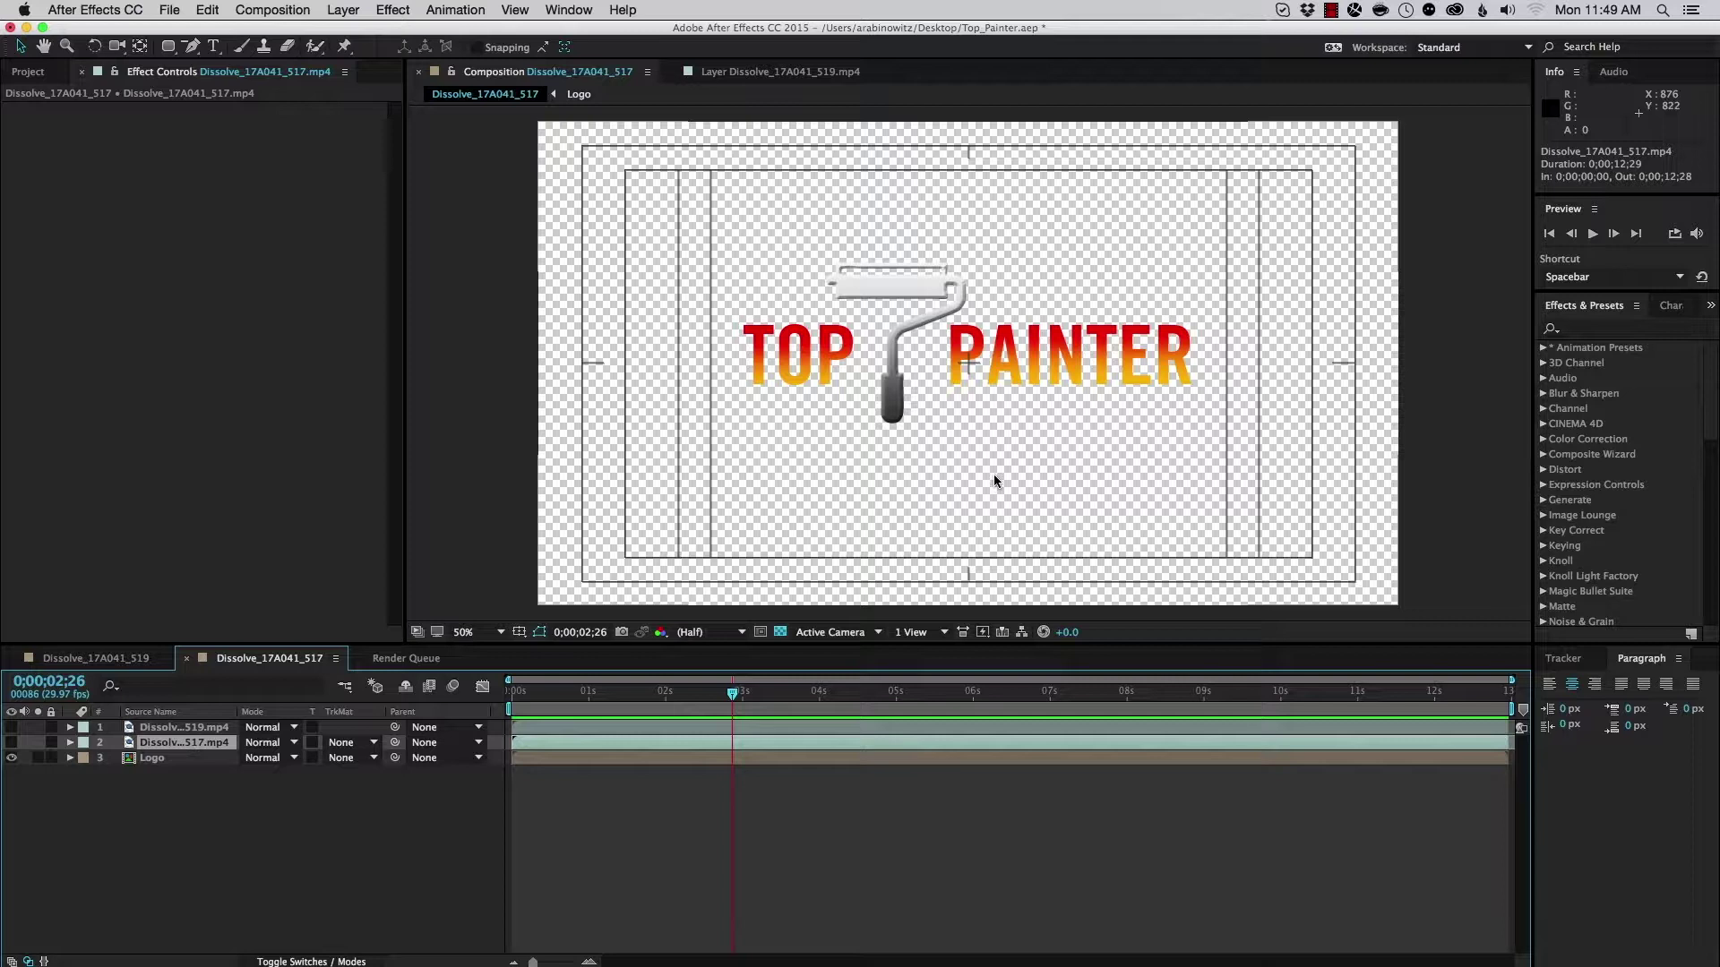
click(11, 744)
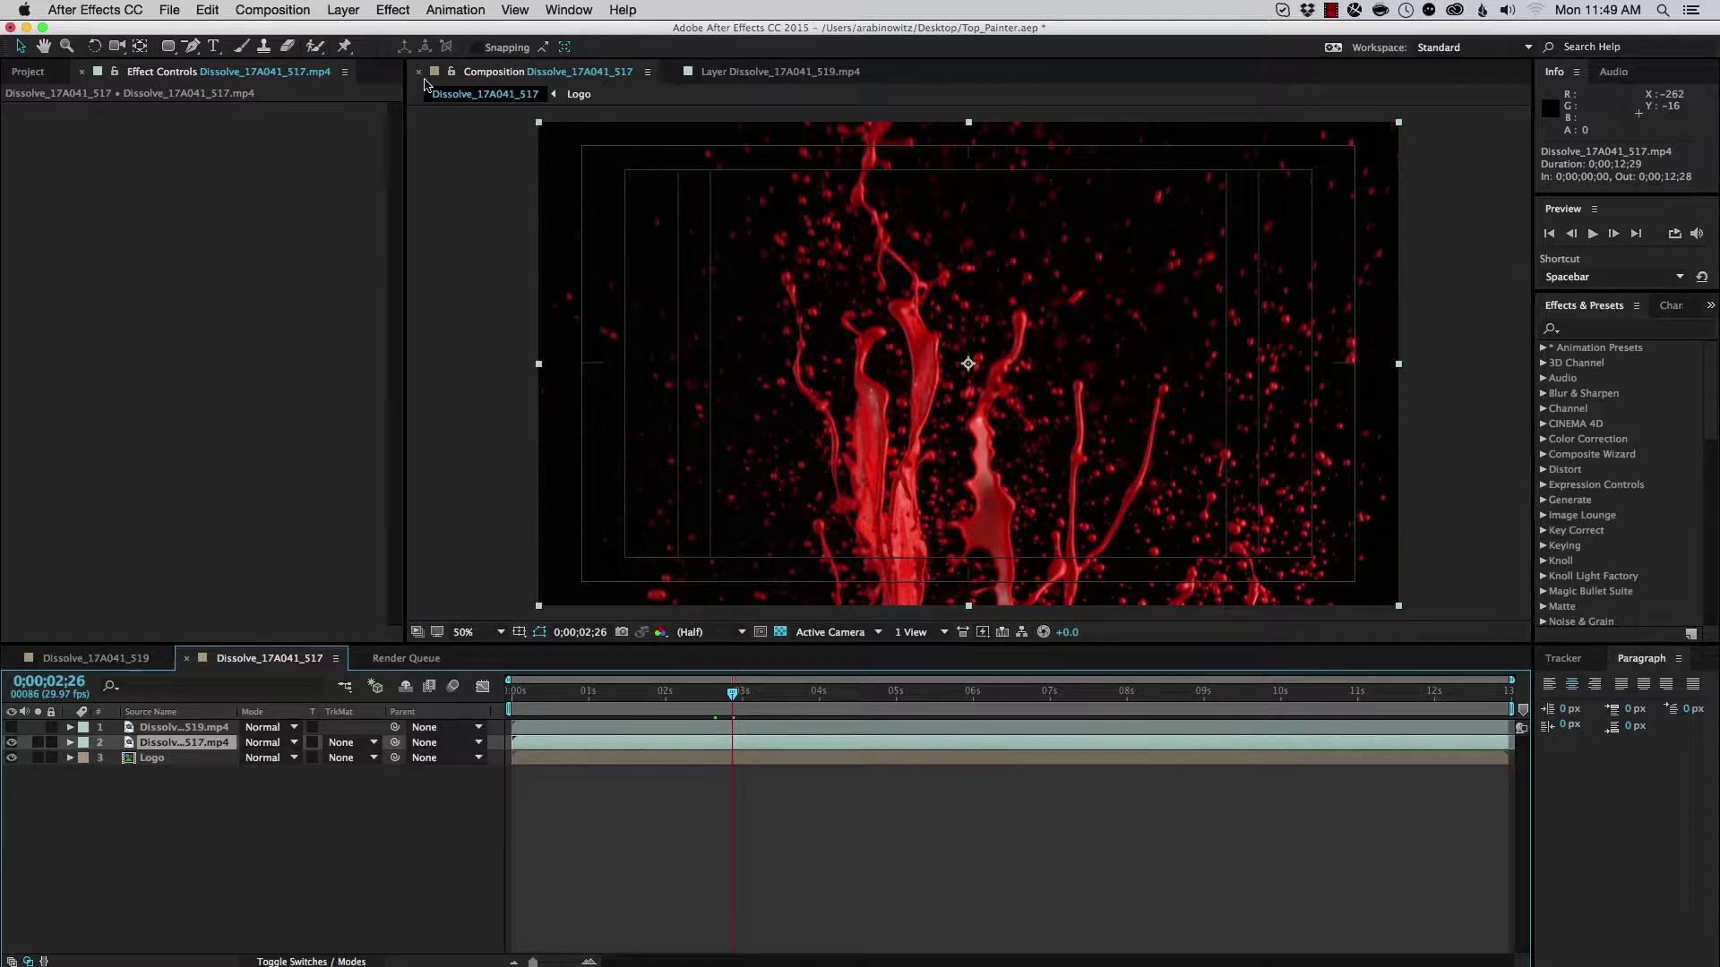
Apply Unmult to the red splash layer and turn the transparency checkerboard back off
click(395, 11)
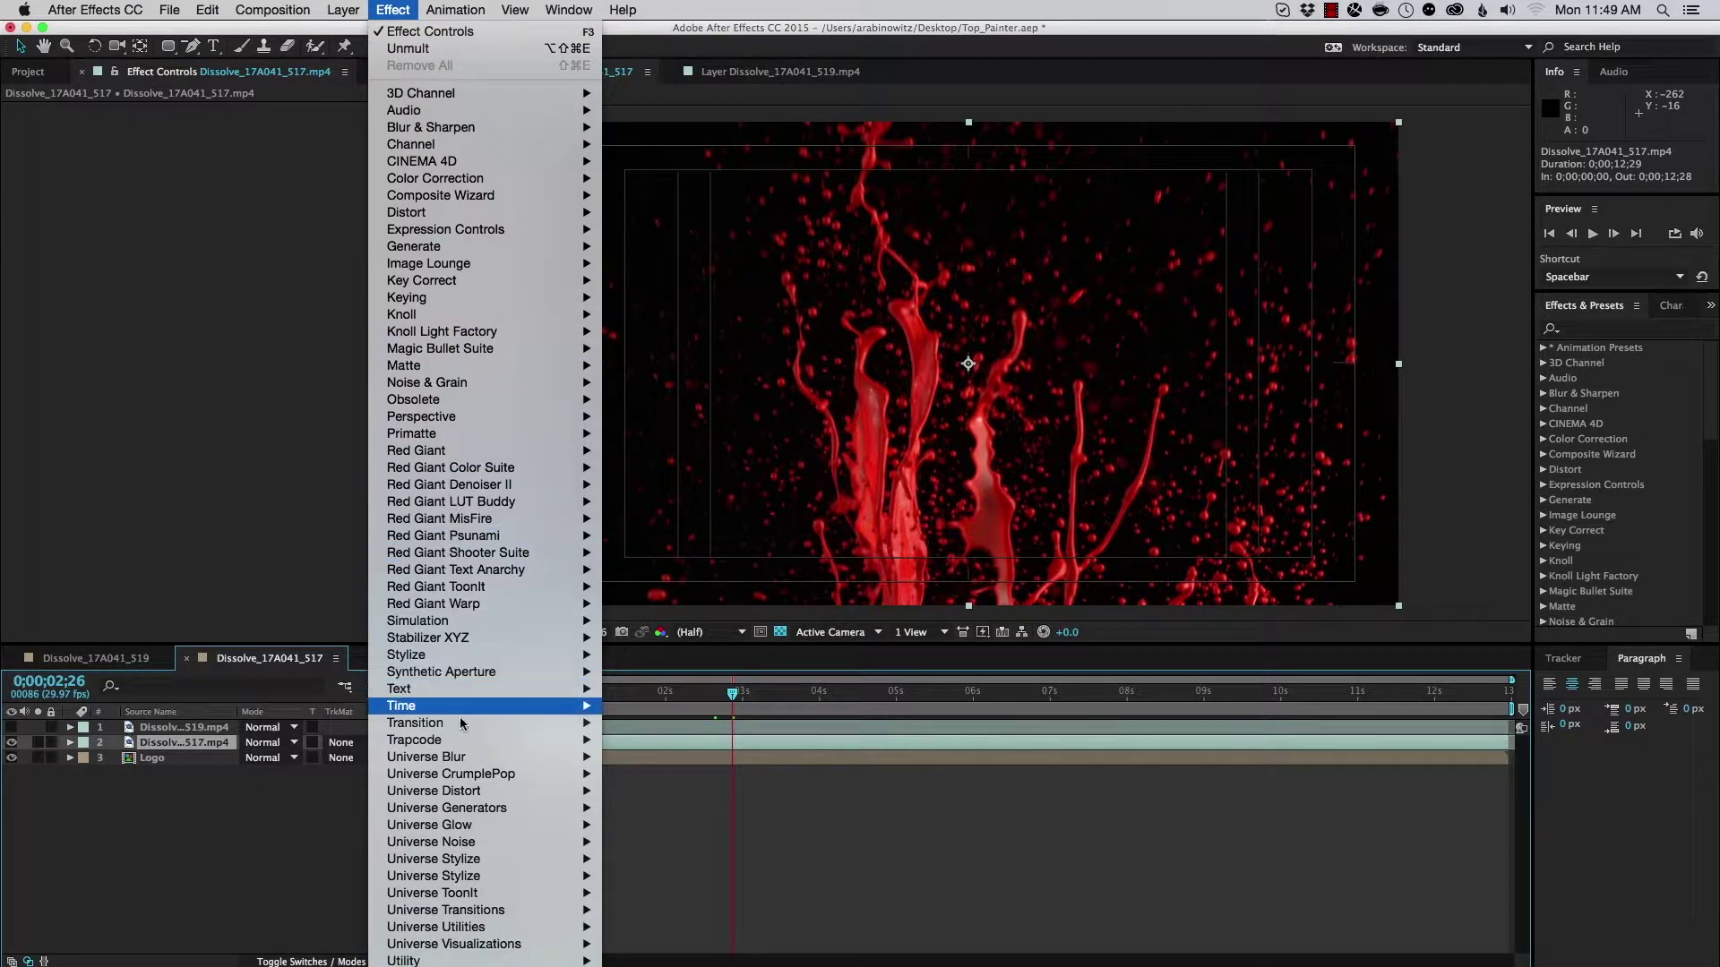
mouse_move(484, 930)
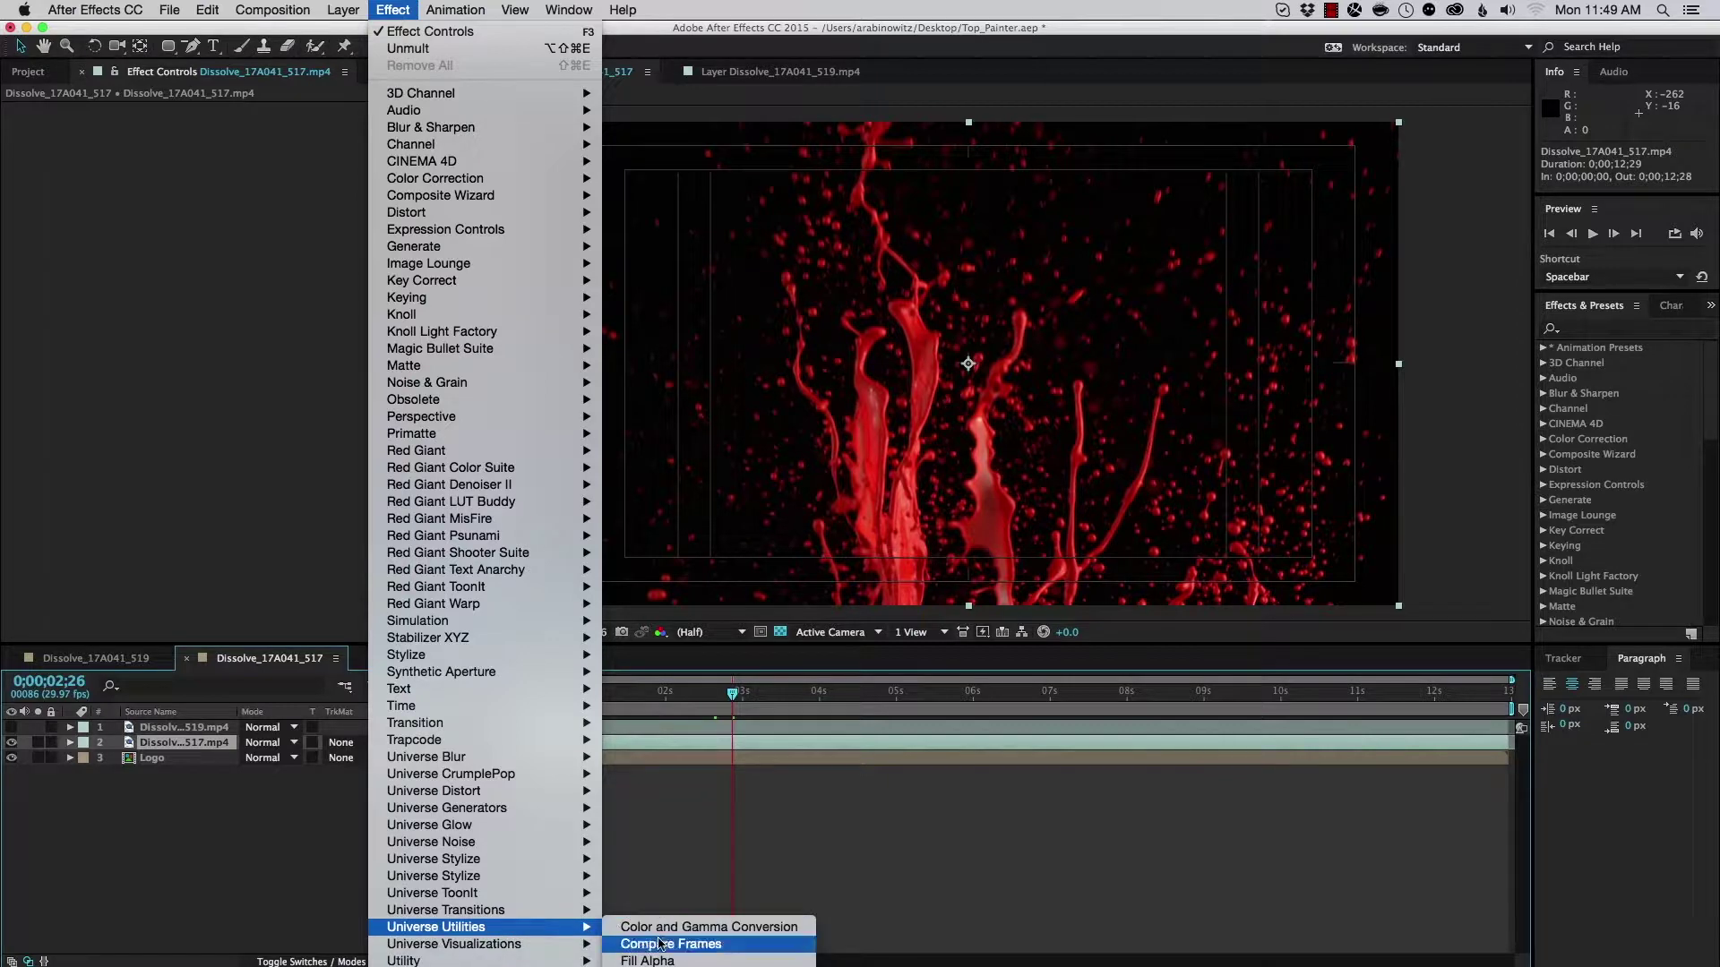
click(408, 48)
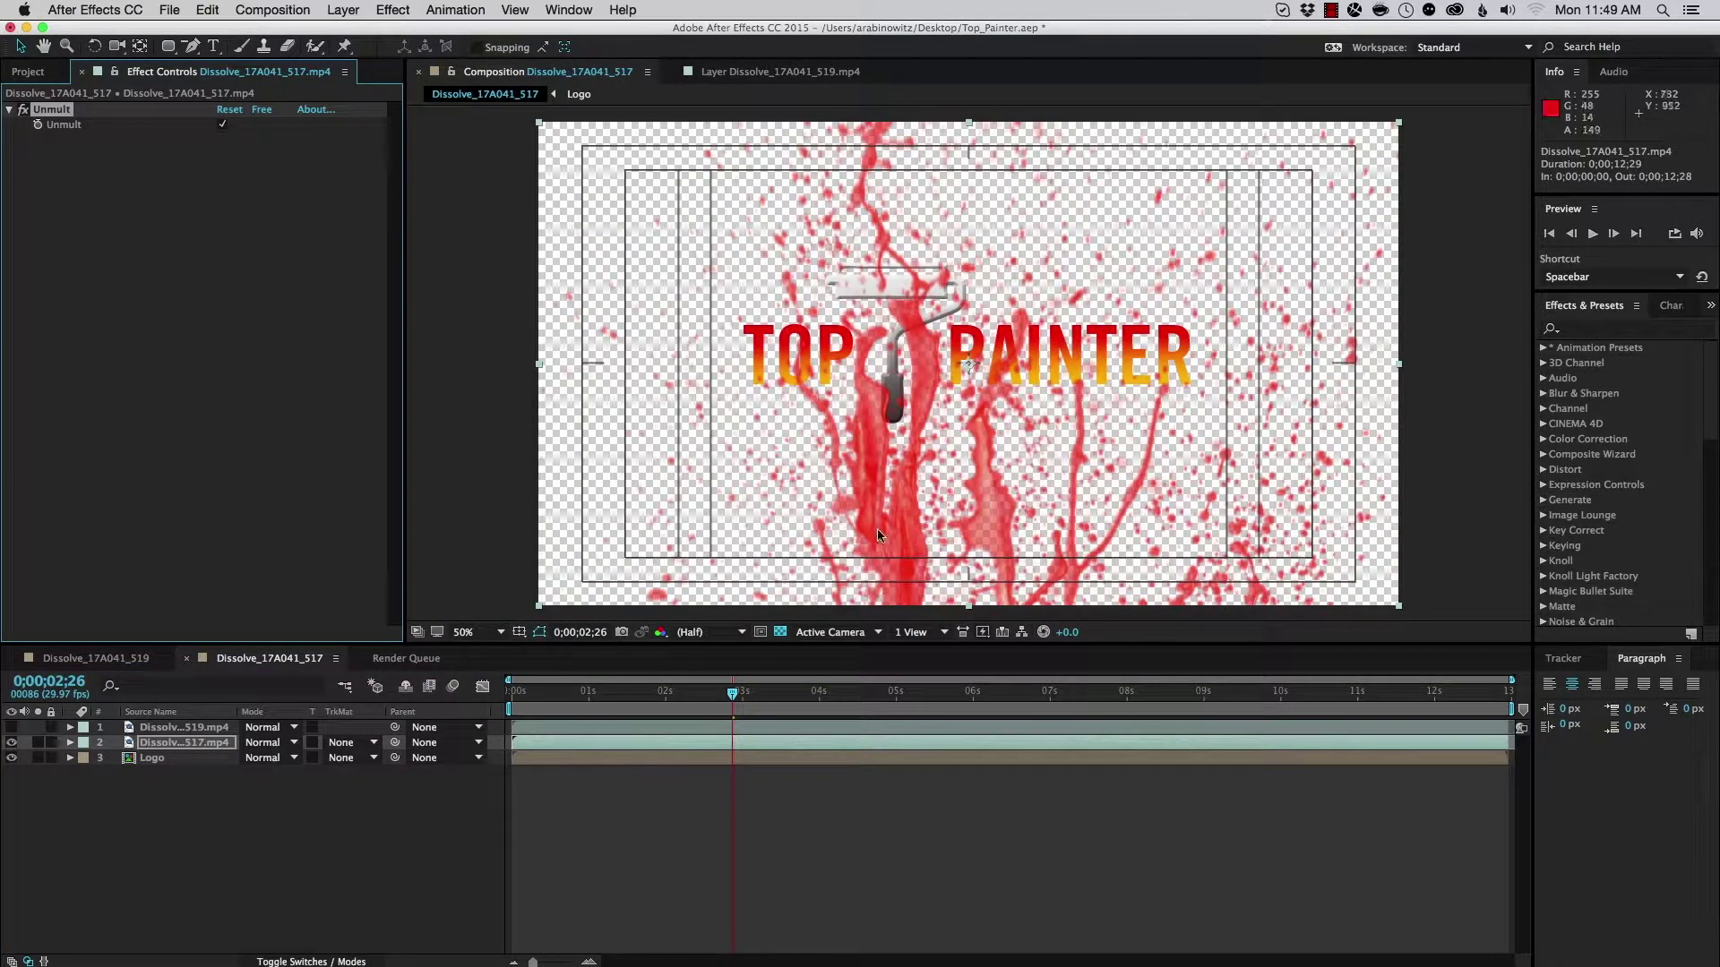
click(783, 632)
click(783, 633)
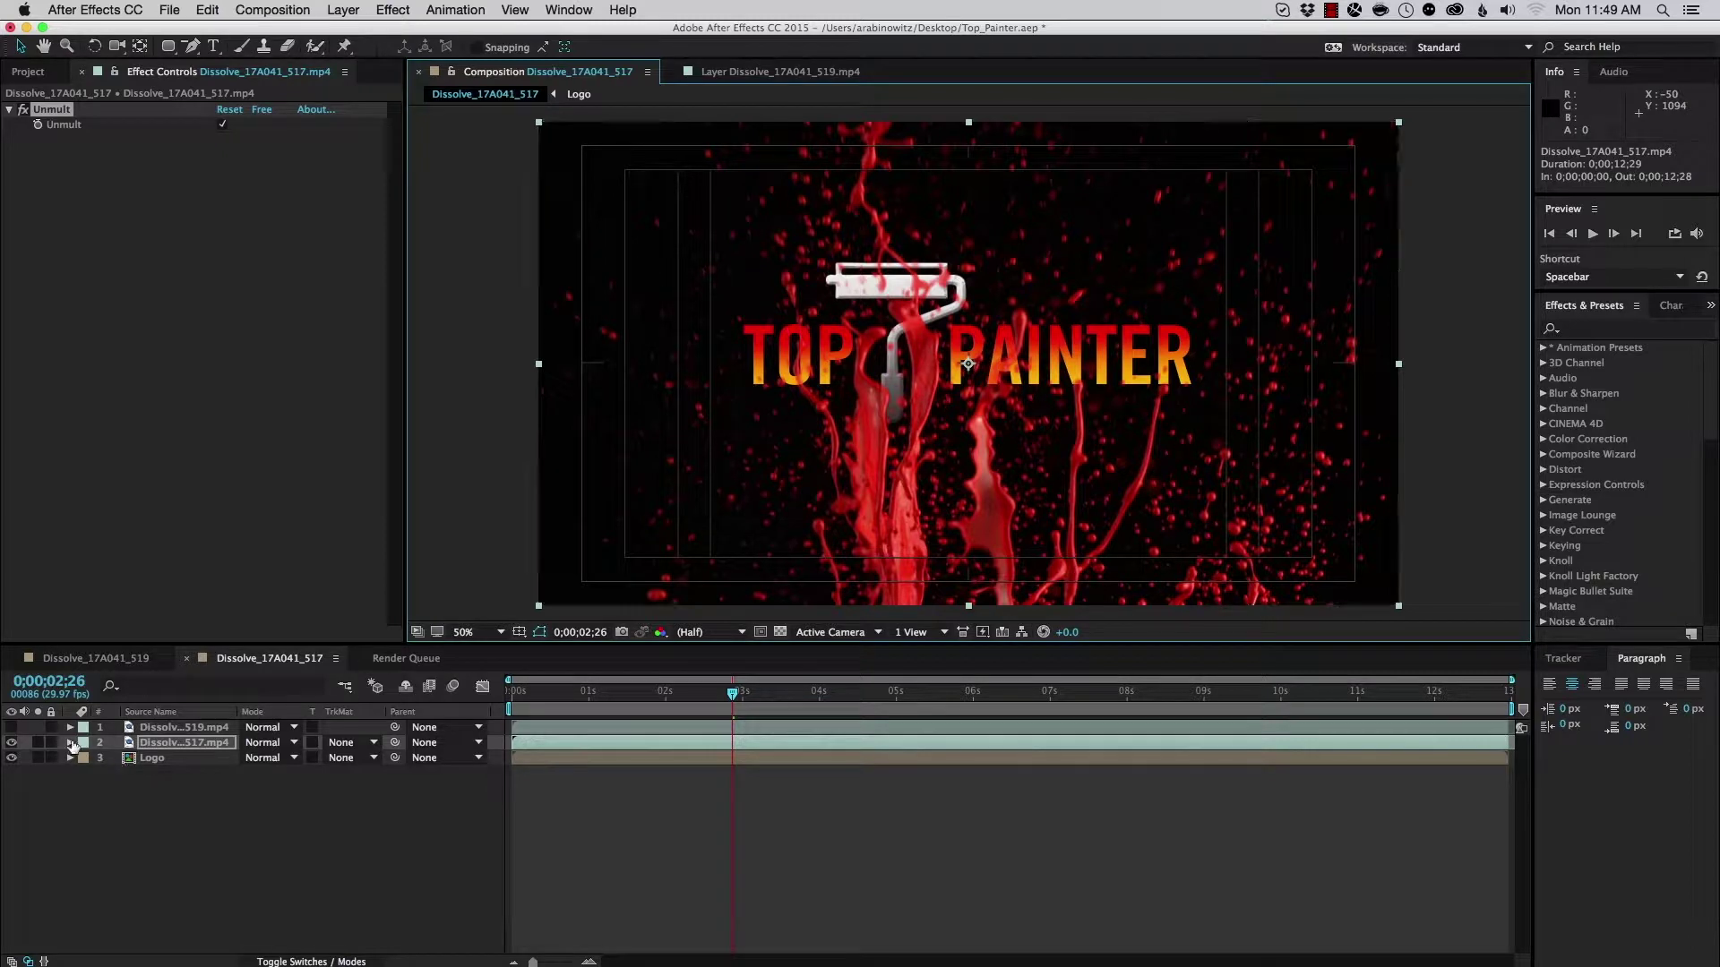
Make the gold splash visible, apply Unmult to it, and scrub to another frame to preview
click(11, 727)
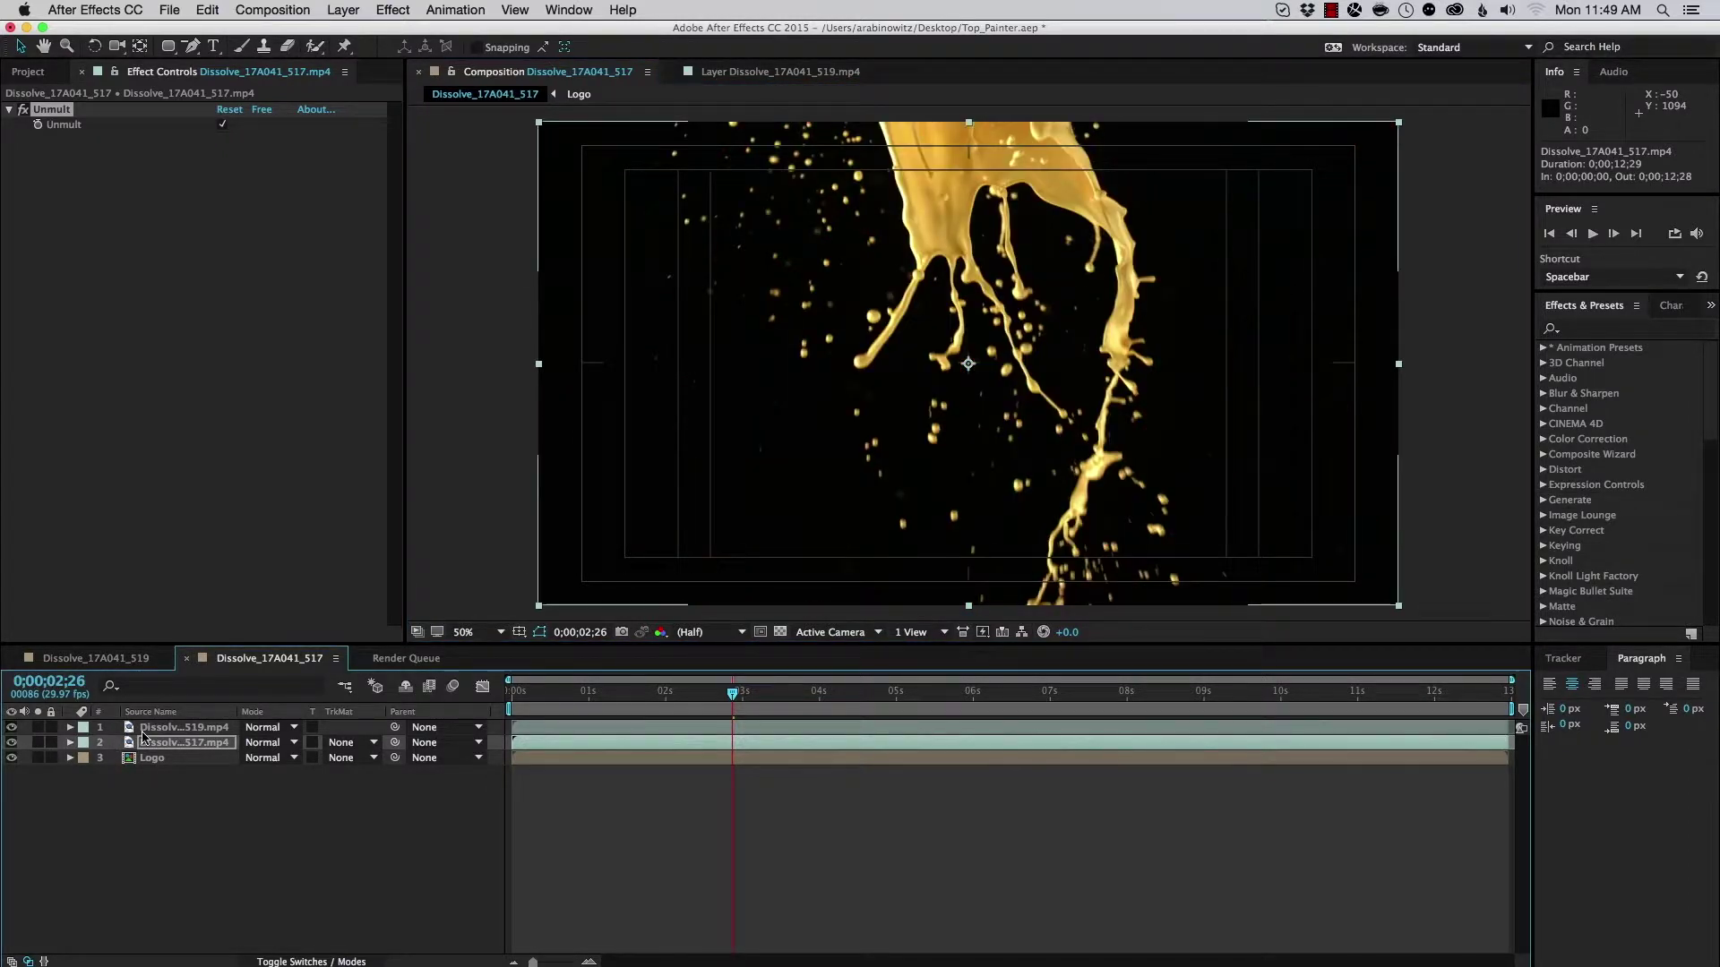
key(cmd+z)
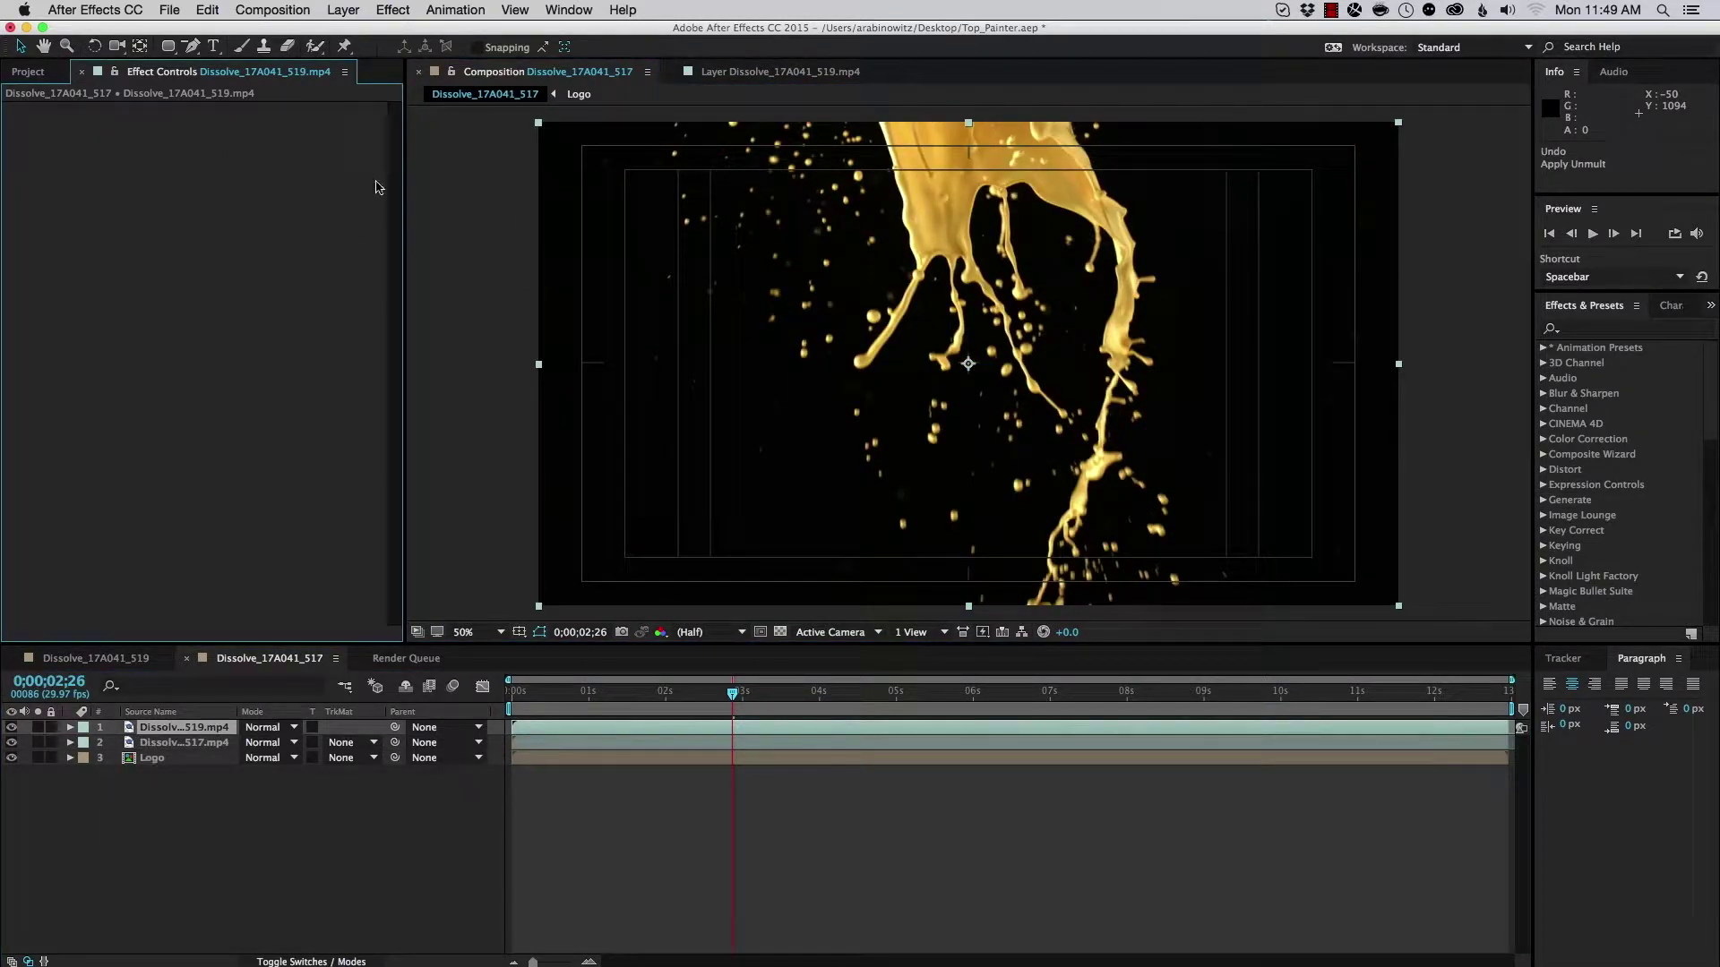
click(395, 12)
click(403, 50)
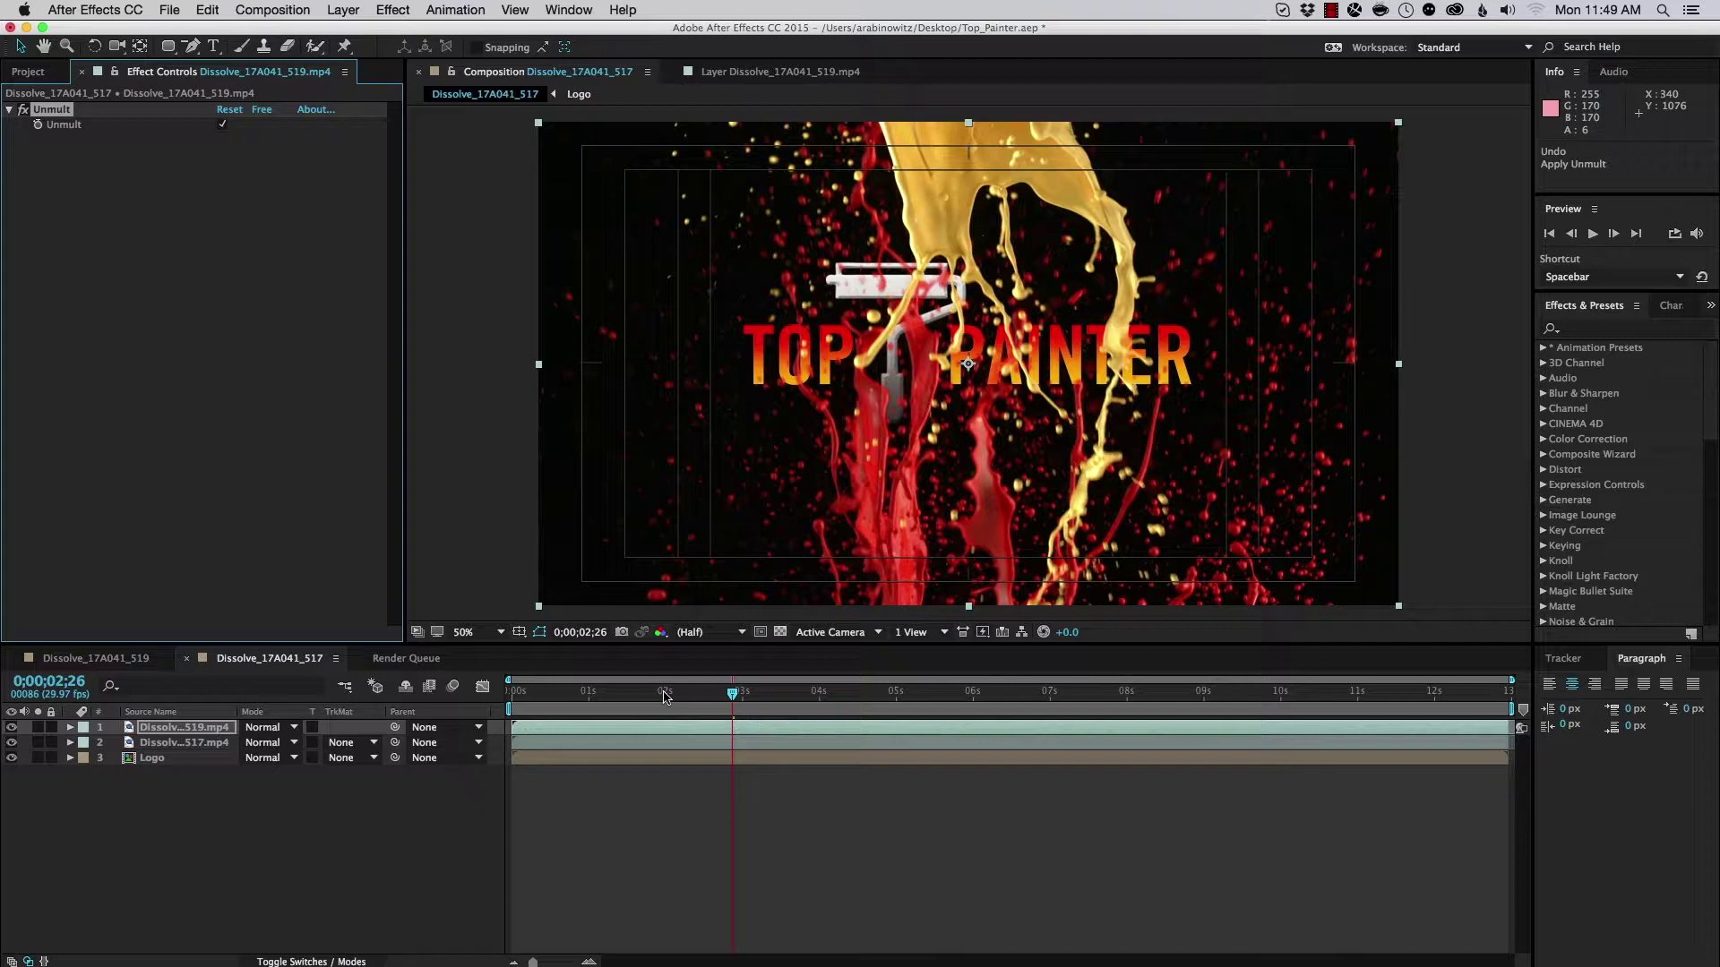
drag(667, 695, 747, 678)
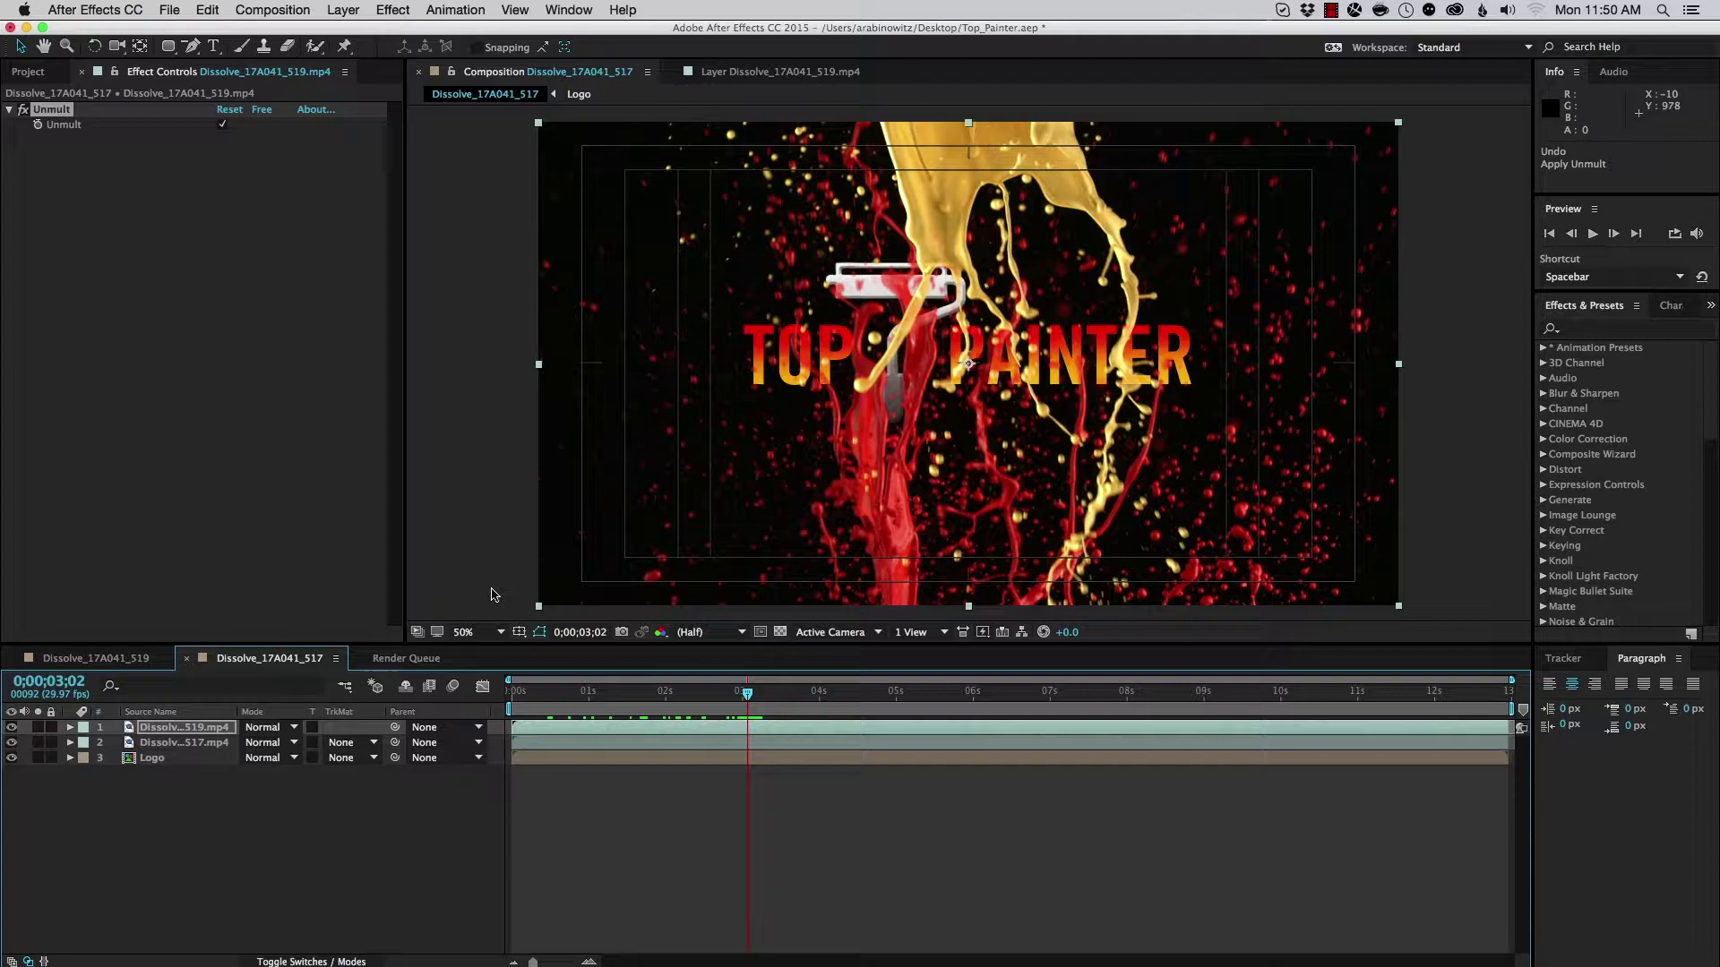
Add Levels to the gold 519 splash layer with Channel set to Alpha and Input White at 178
click(186, 727)
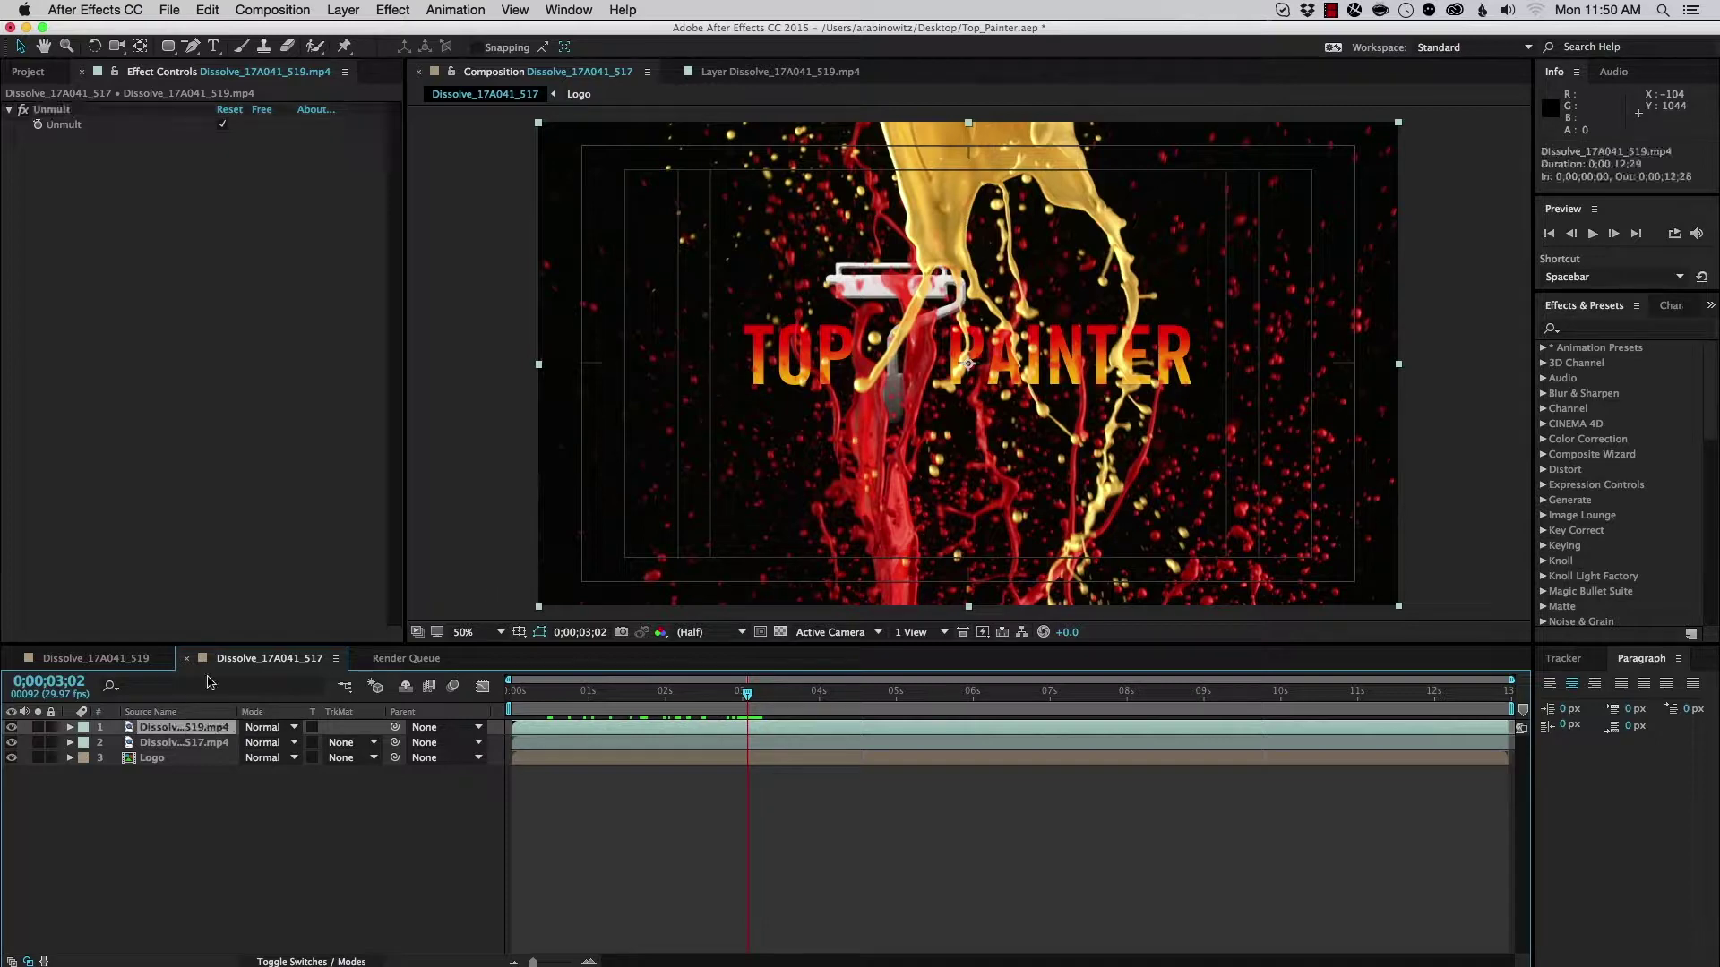
click(395, 12)
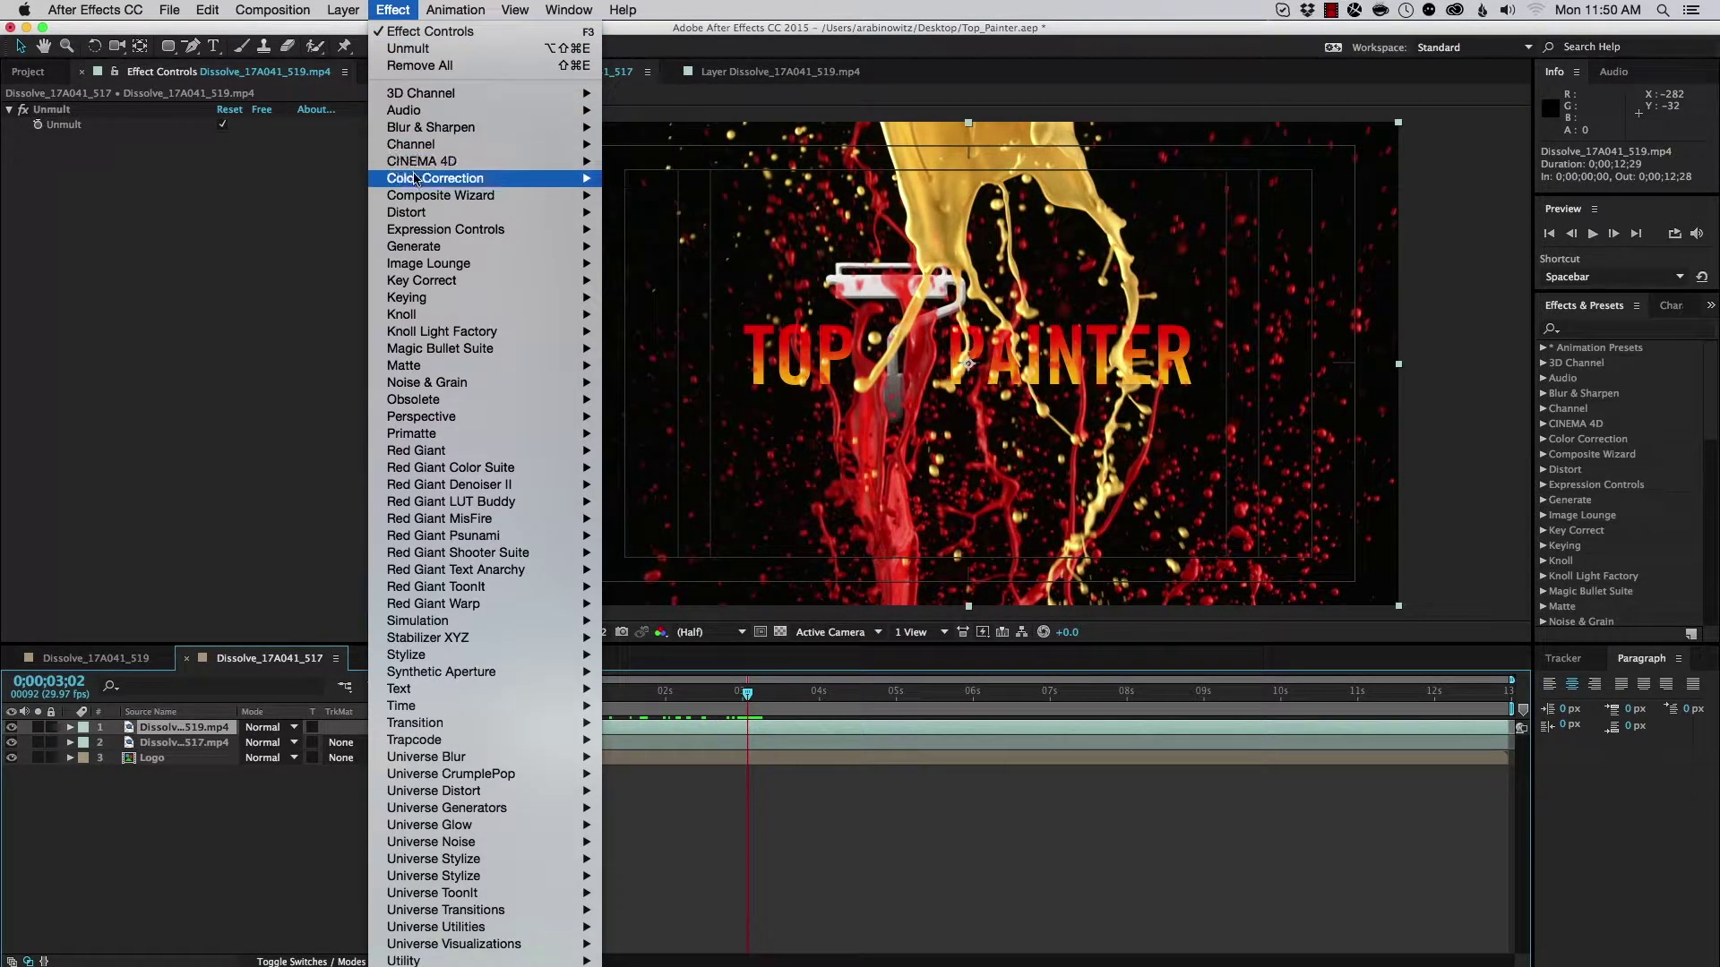
mouse_move(416, 178)
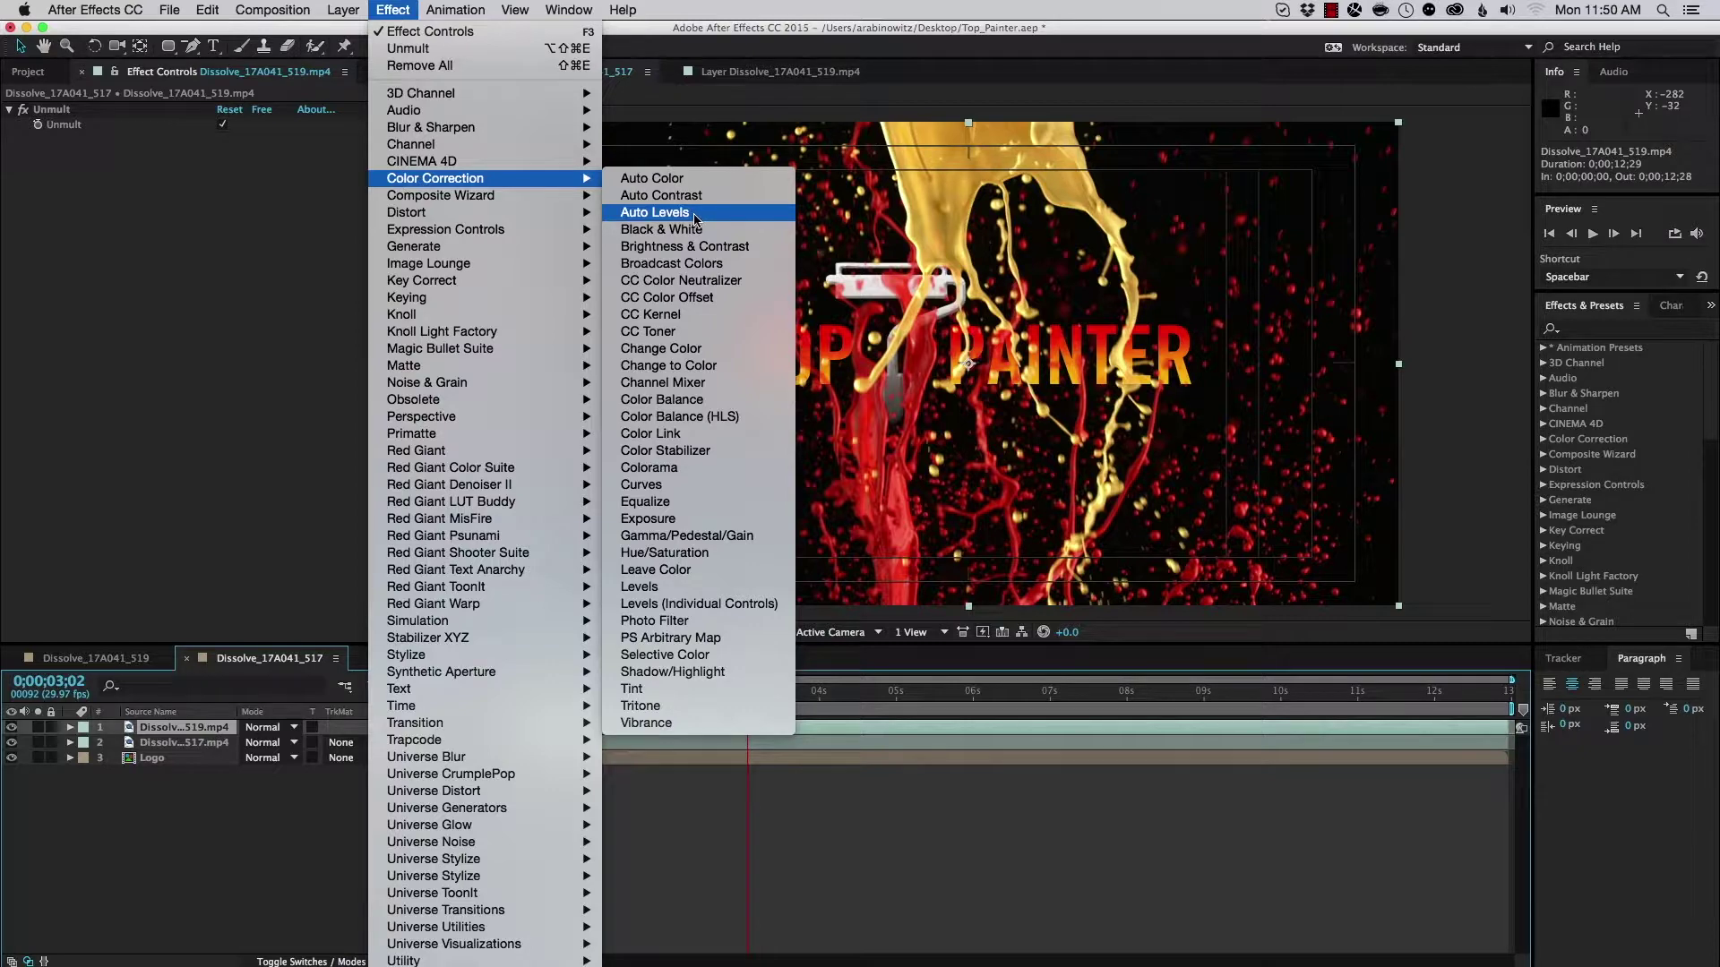
click(652, 588)
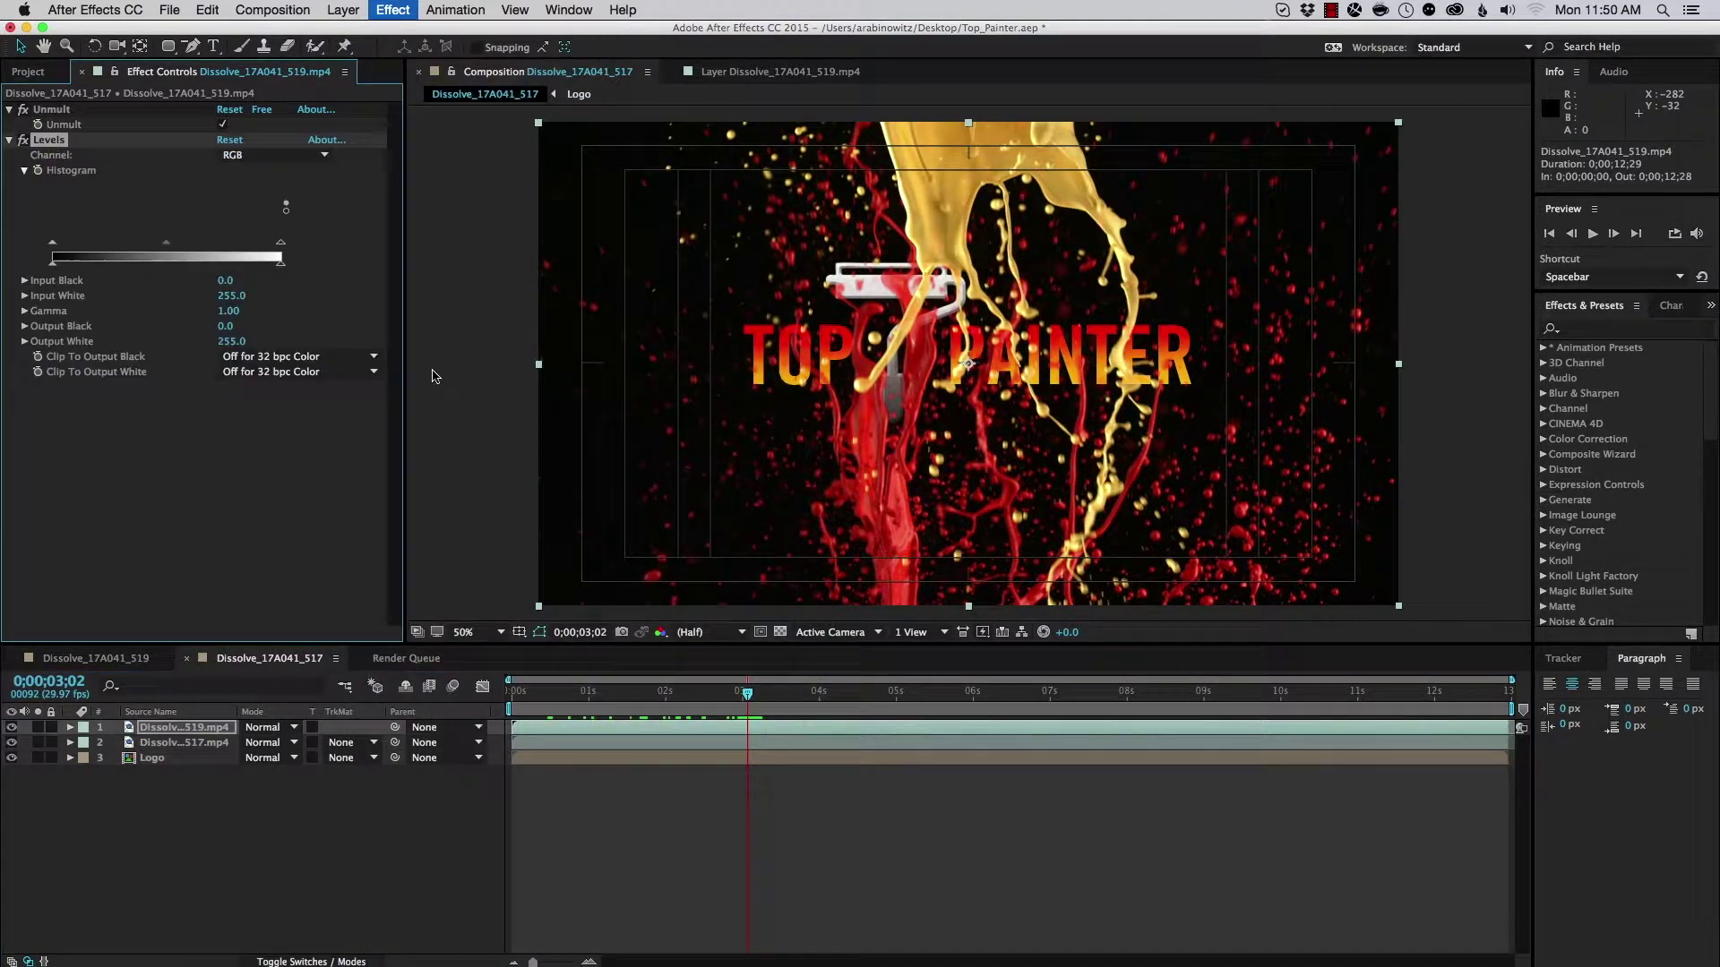
click(246, 159)
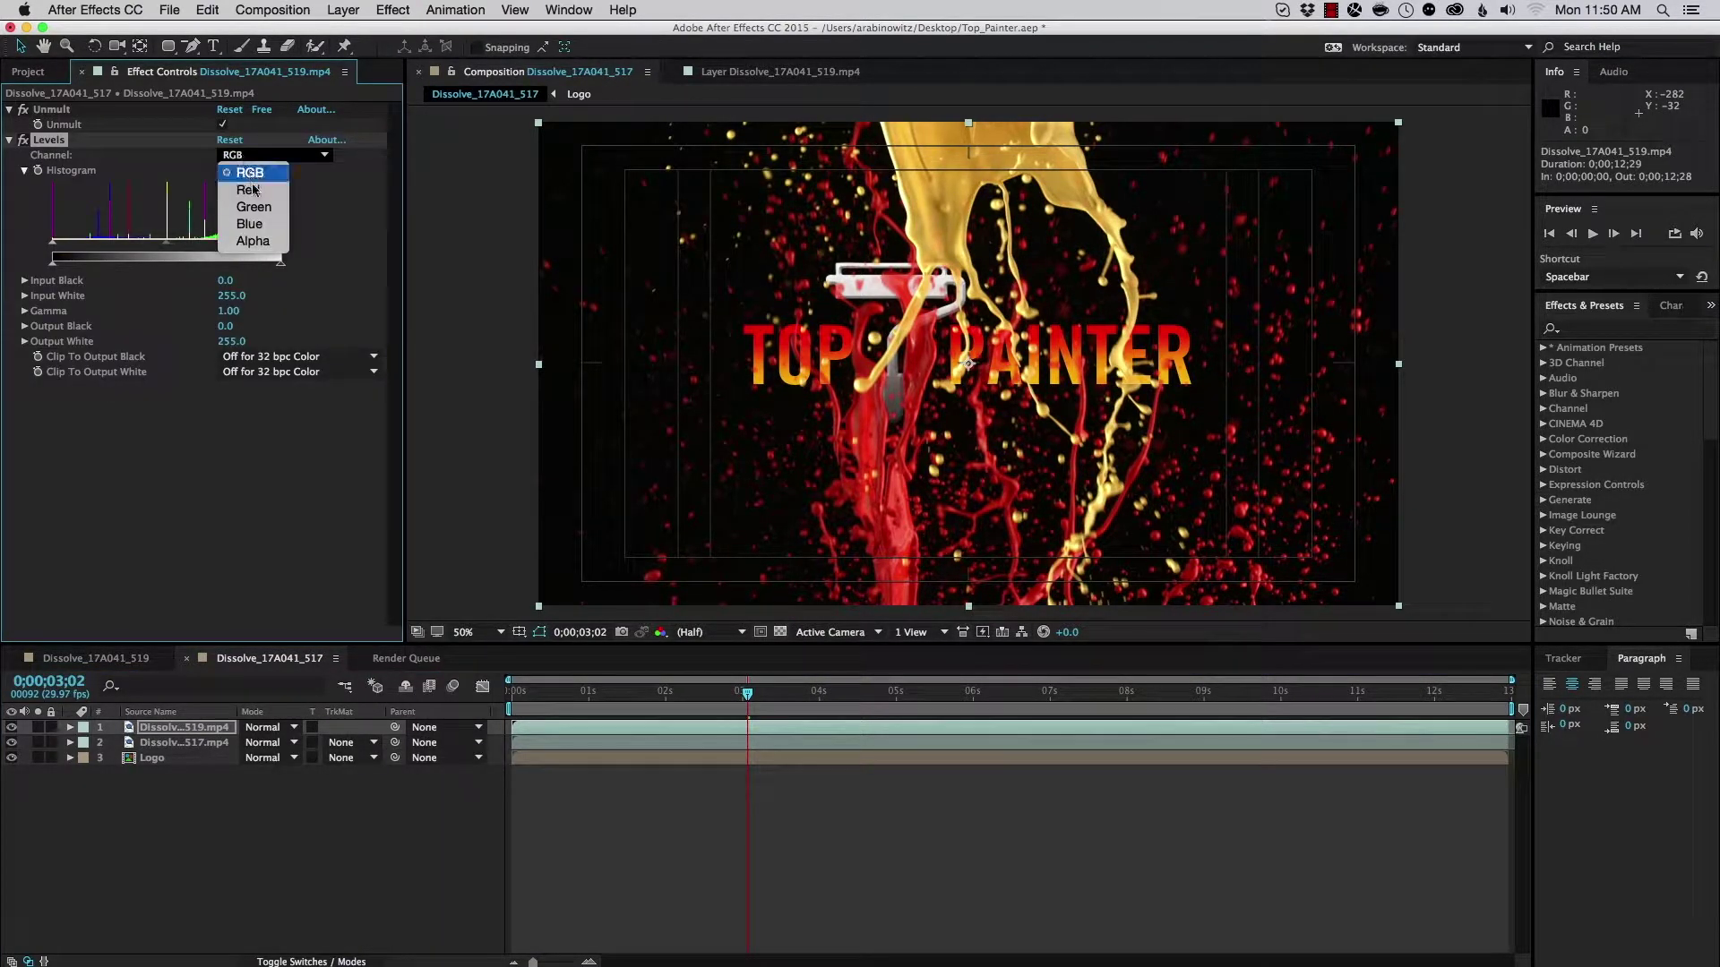
click(273, 256)
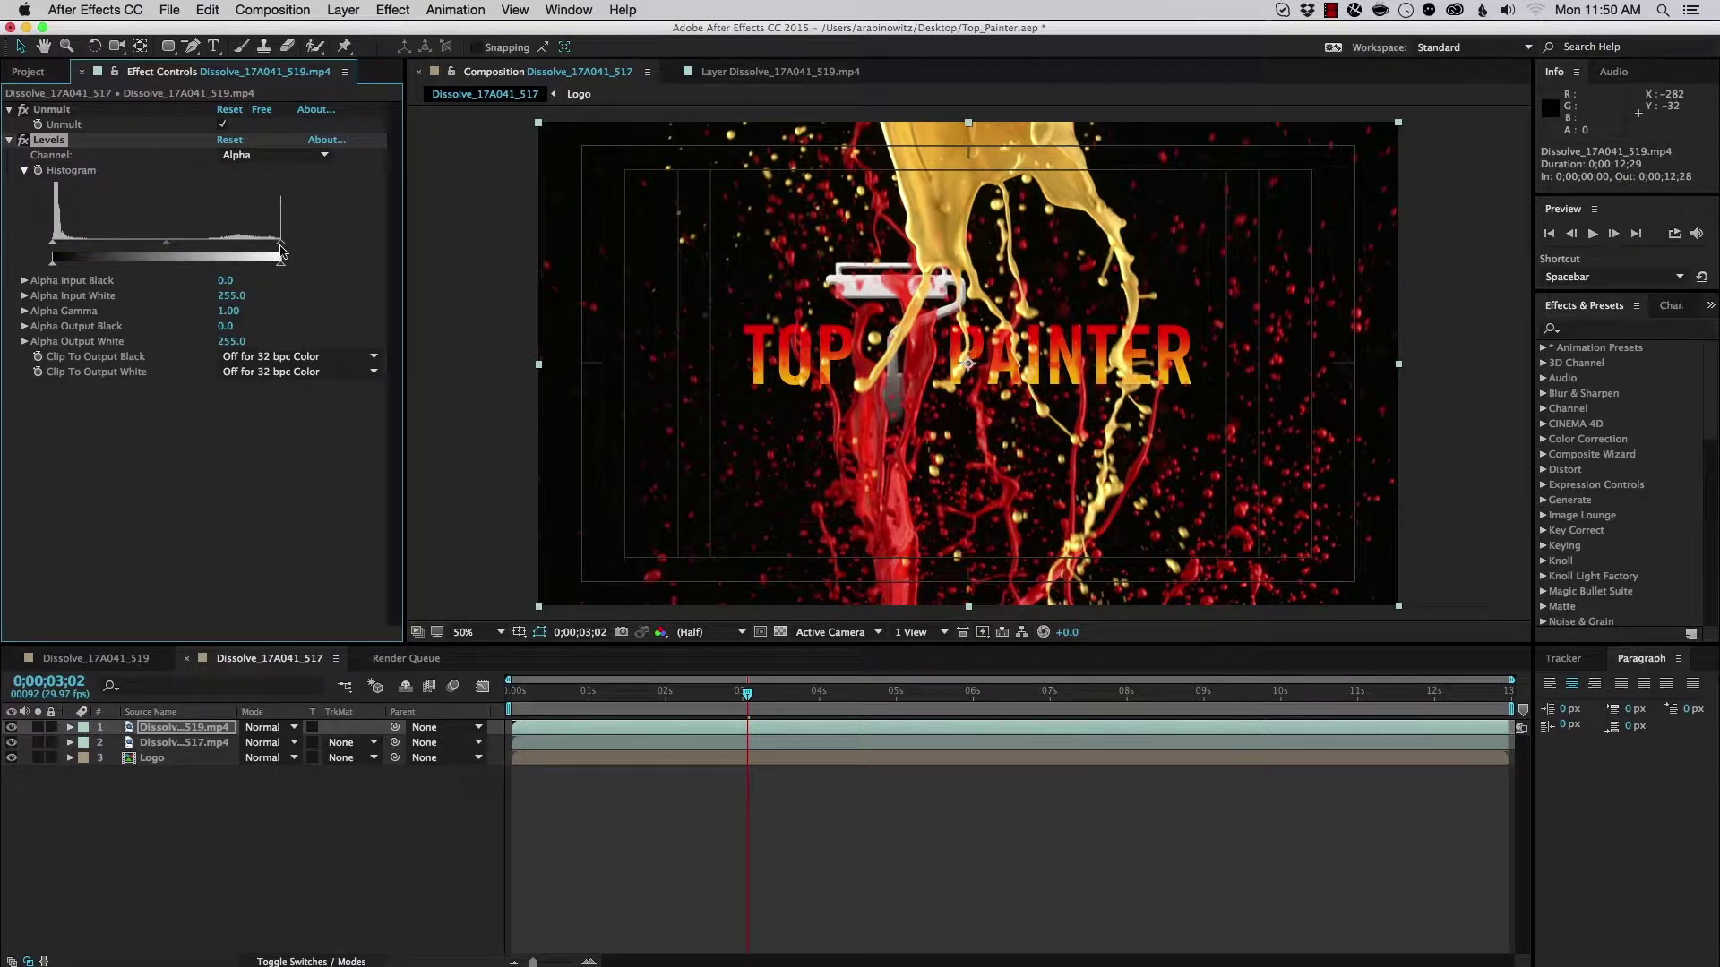
drag(280, 248, 212, 254)
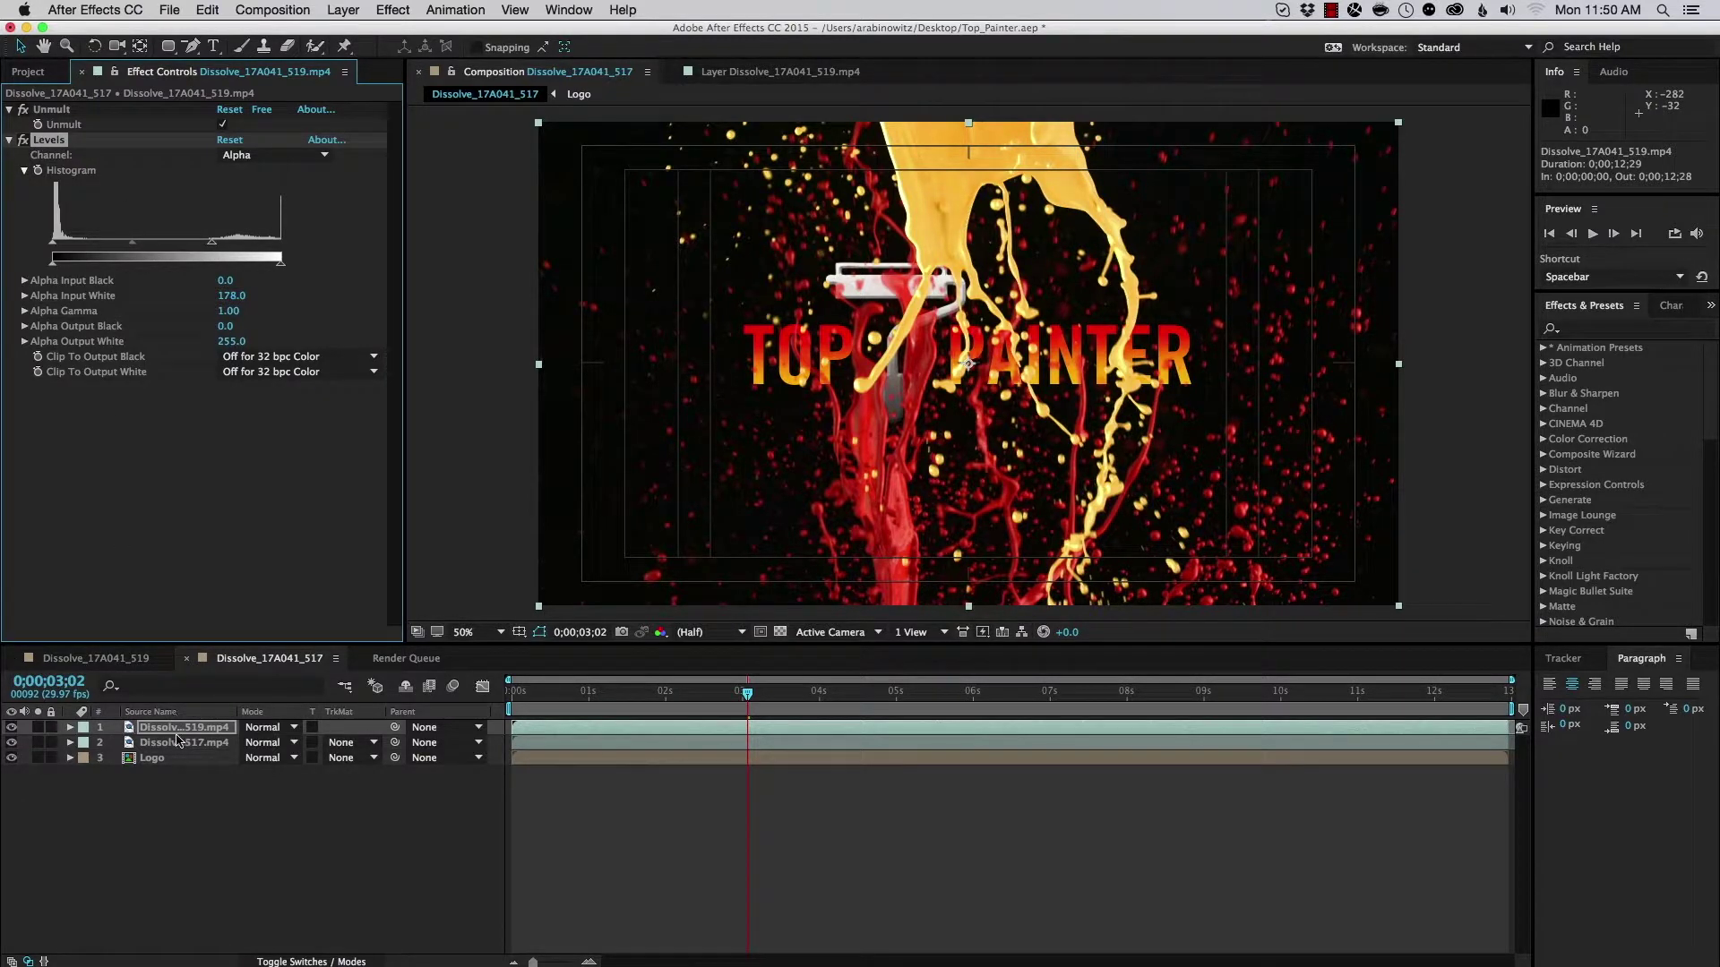
Set the 517 splash layer's Levels to RGB with Input White 231 and Input Black 32
click(178, 741)
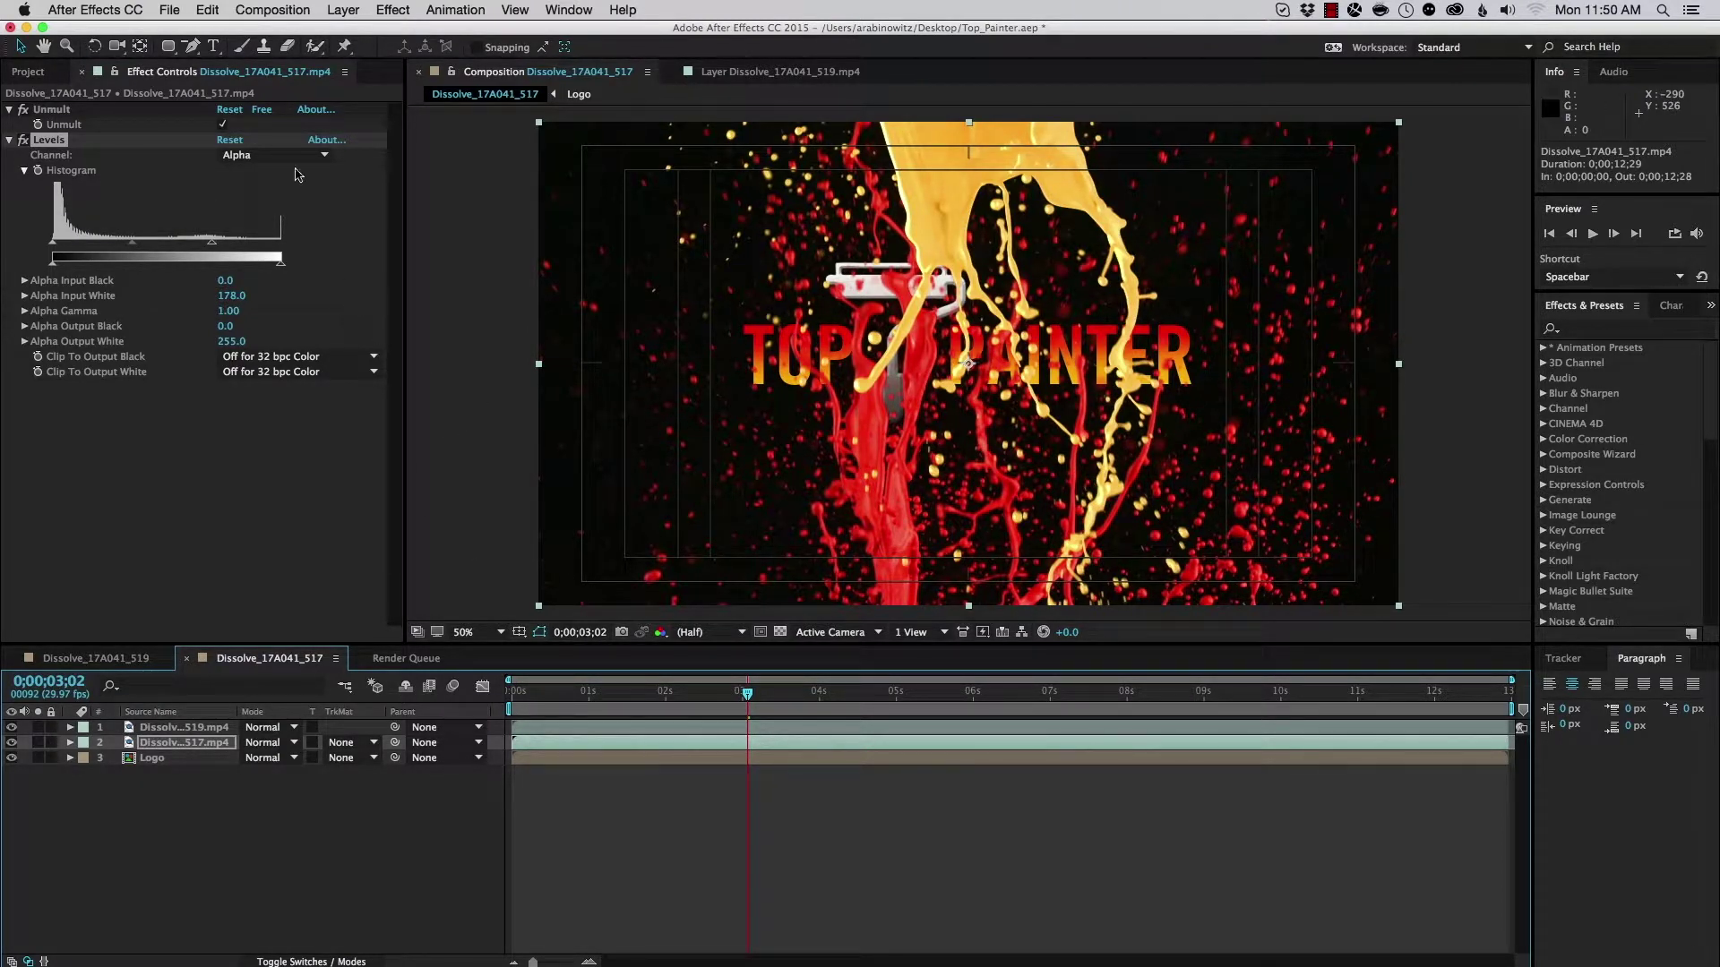
click(270, 156)
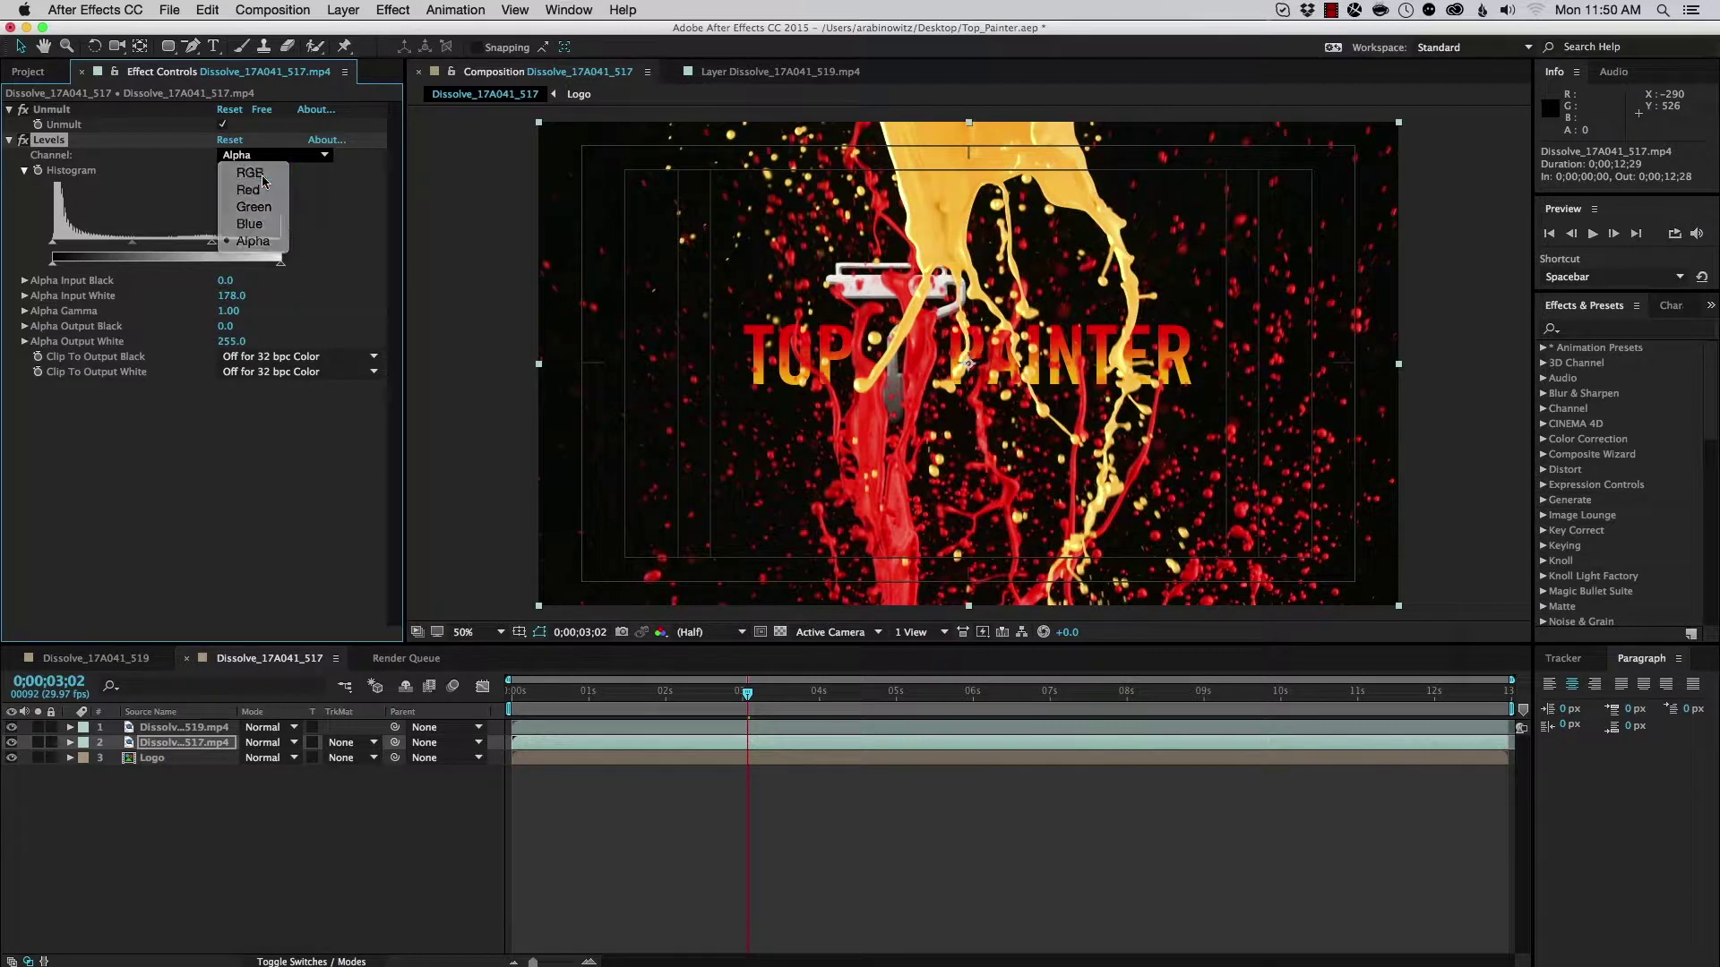
click(251, 172)
mouse_move(280, 245)
mouse_down()
mouse_move(218, 243)
mouse_move(256, 247)
mouse_up()
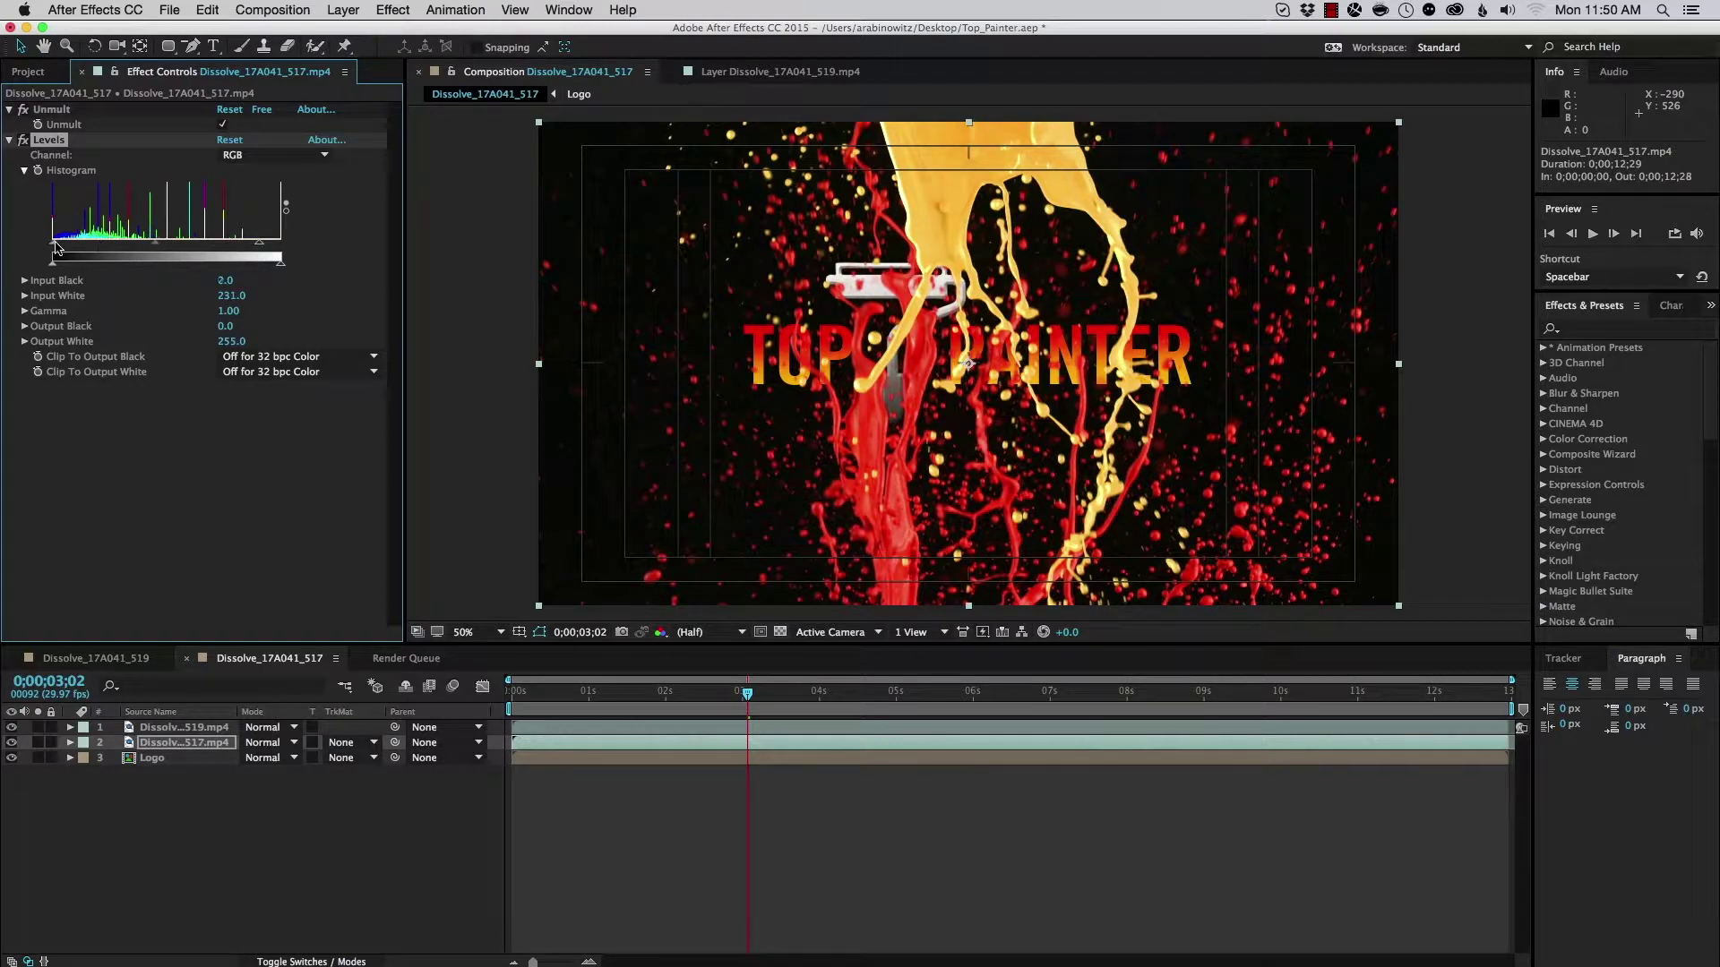
drag(56, 248, 83, 249)
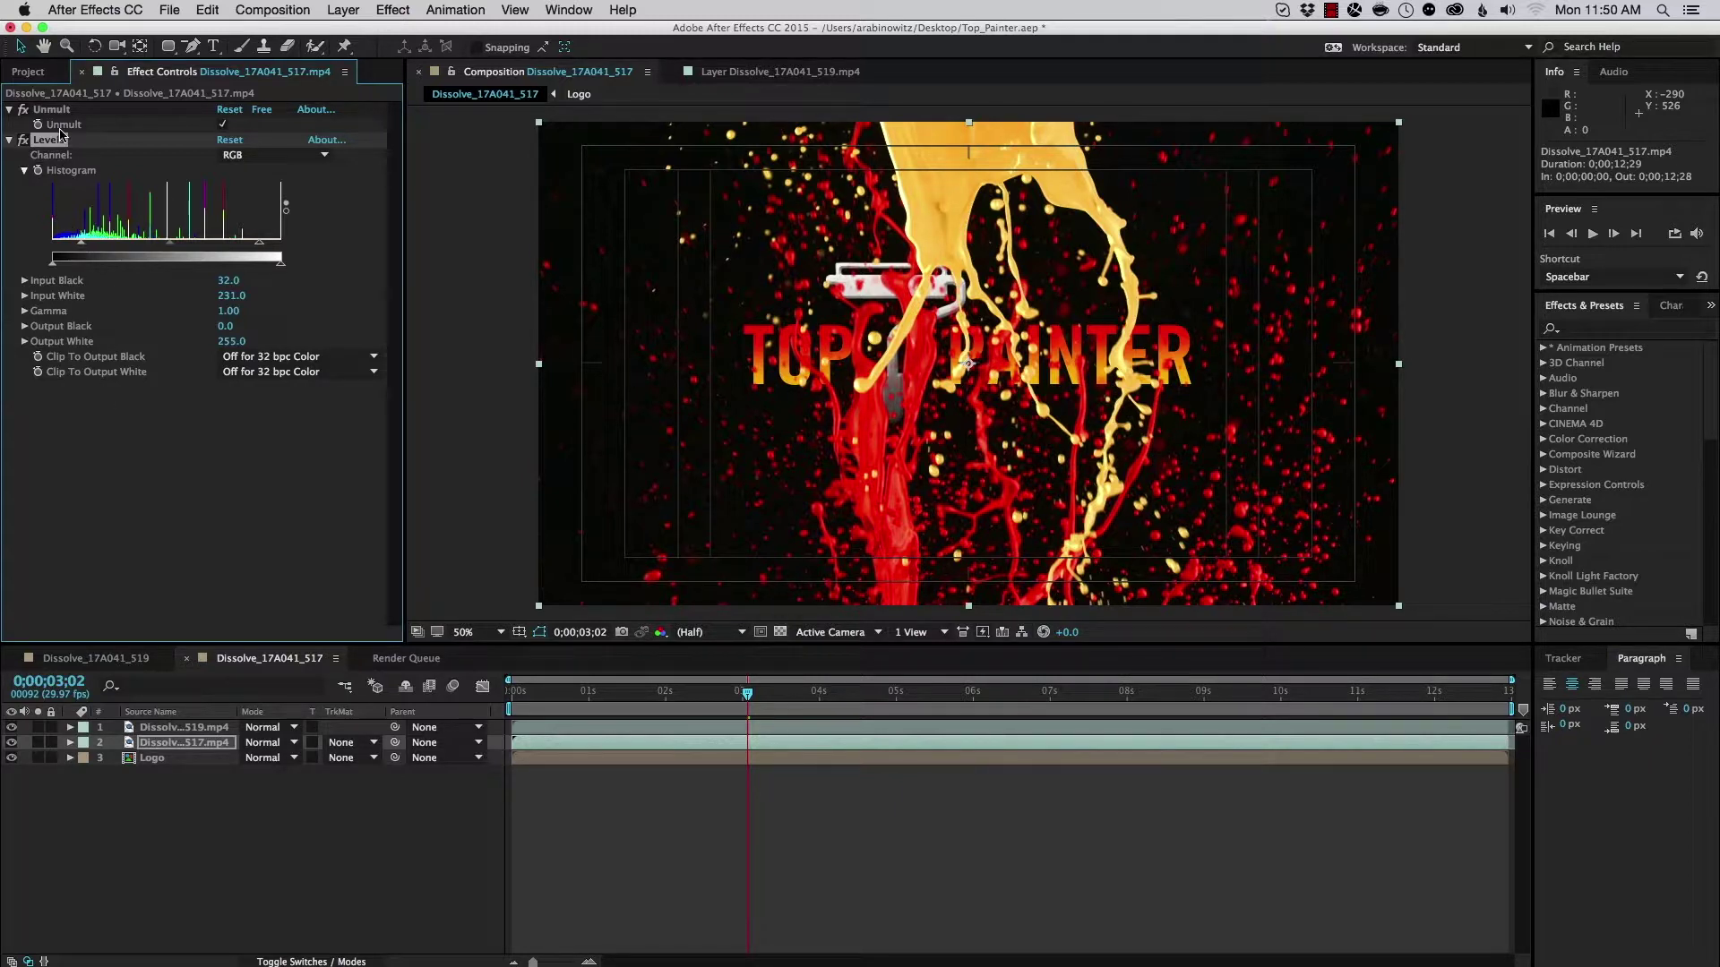
Check the 519 layer's Levels settings and play a RAM preview of the composite
click(154, 732)
click(49, 141)
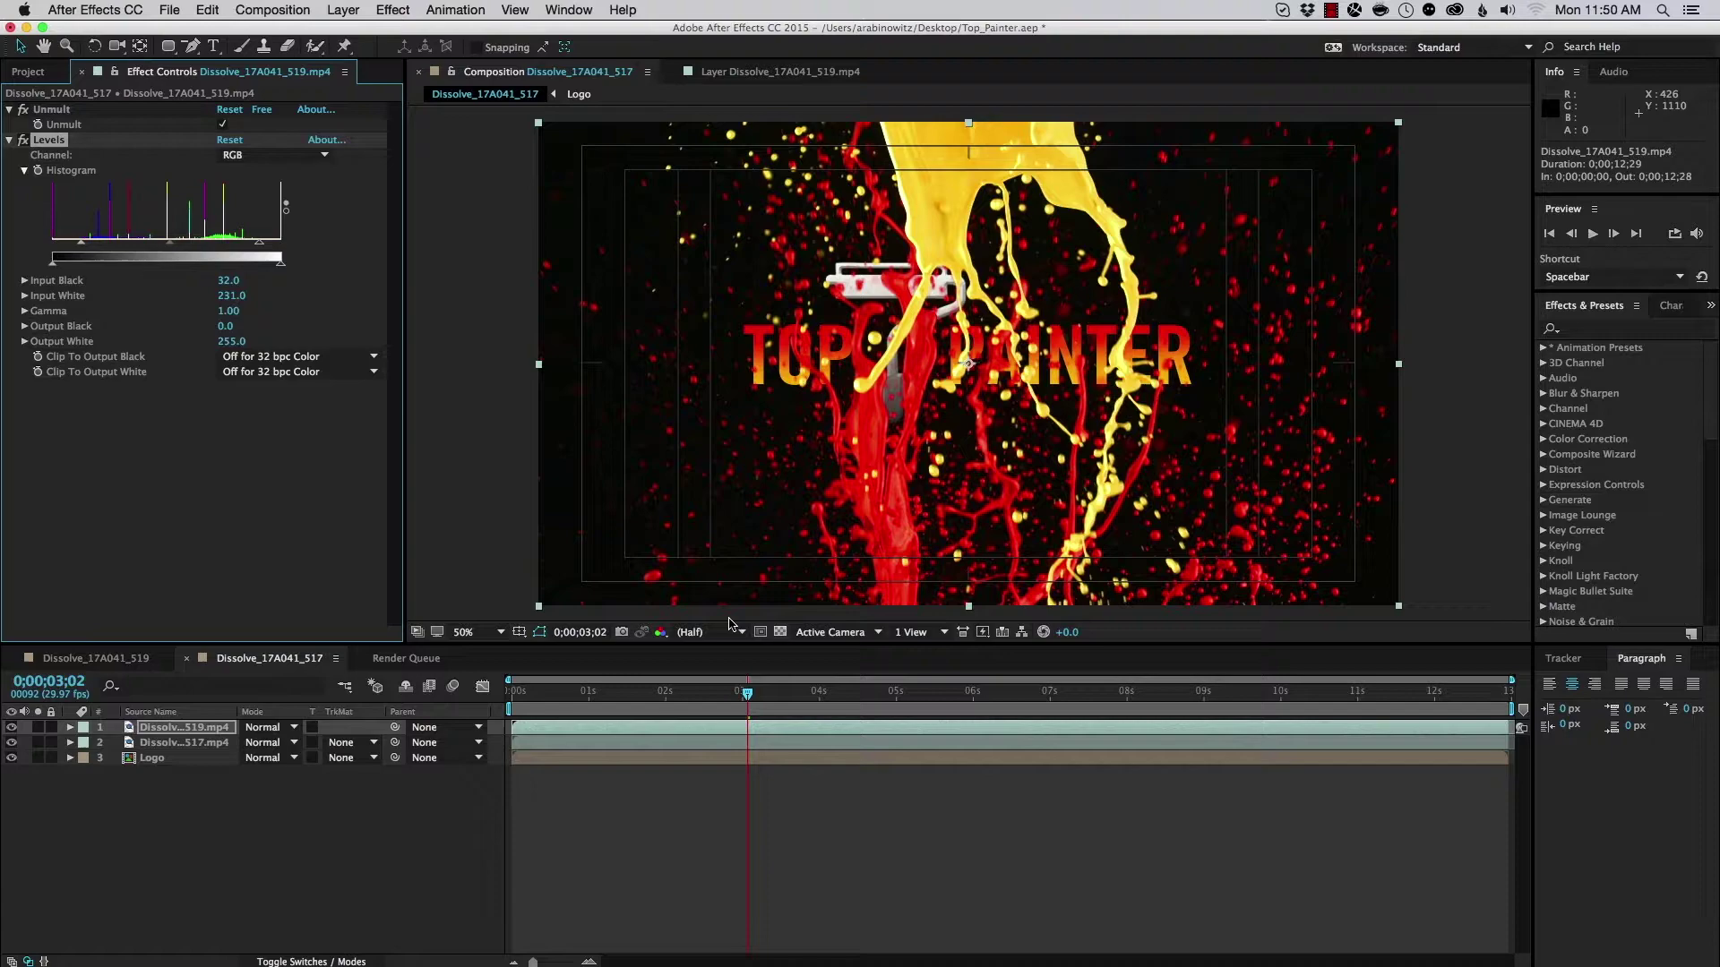
key(space)
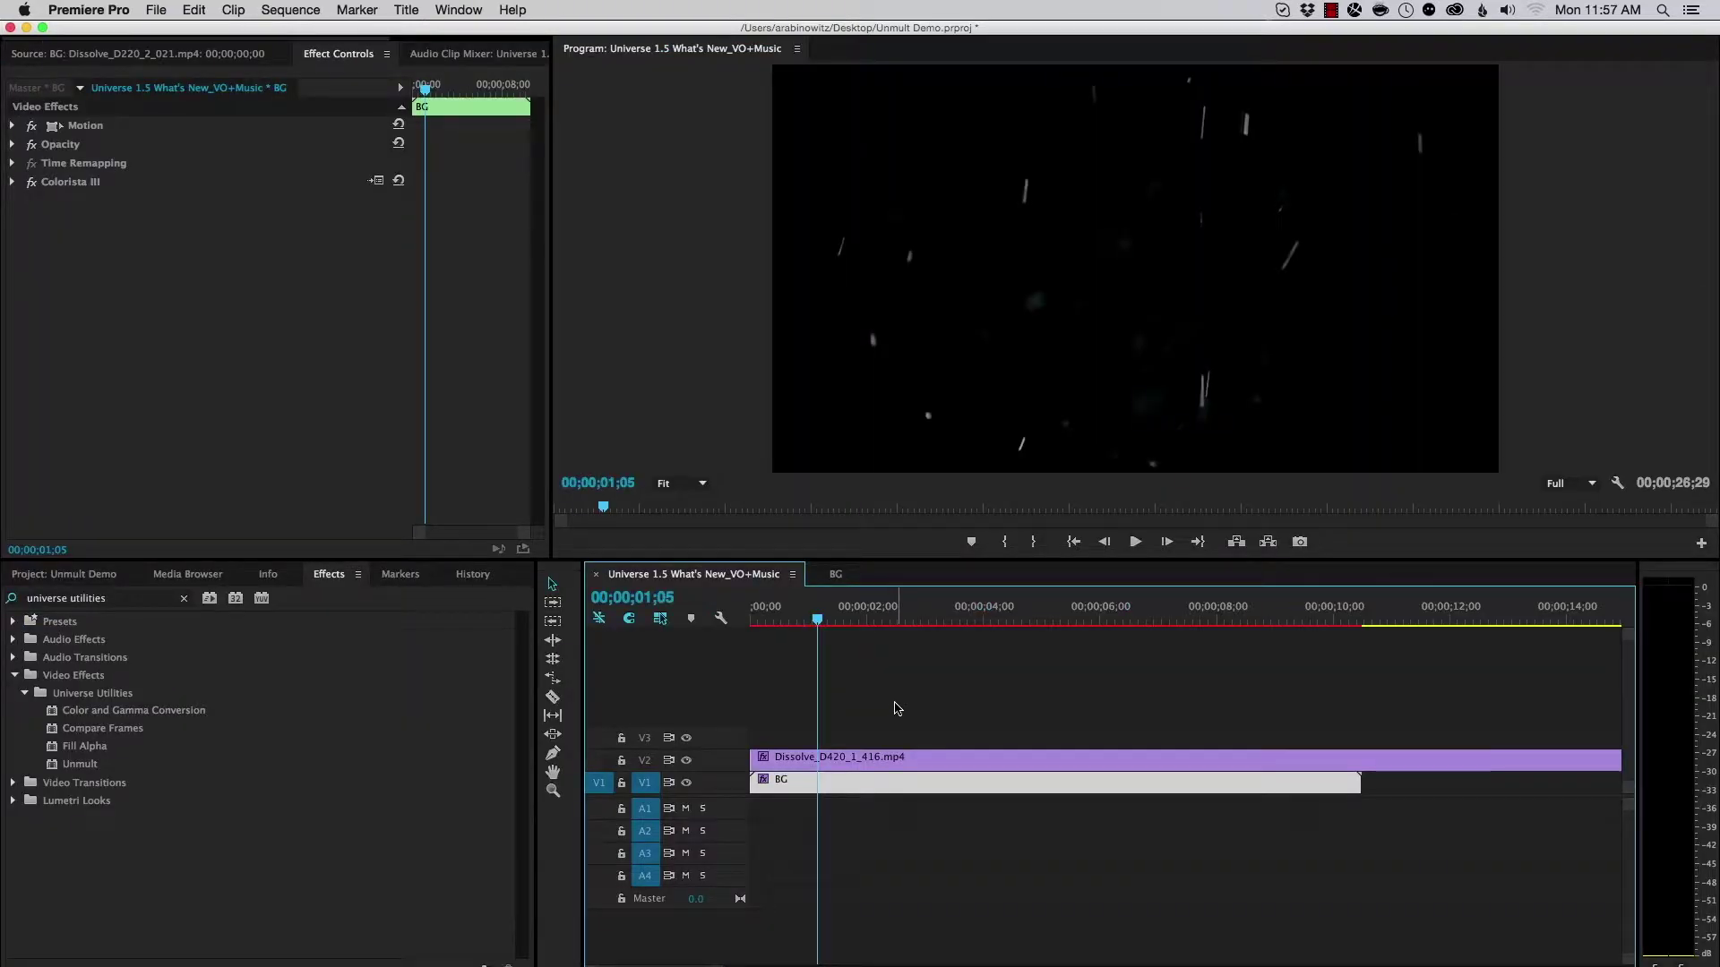
click(687, 761)
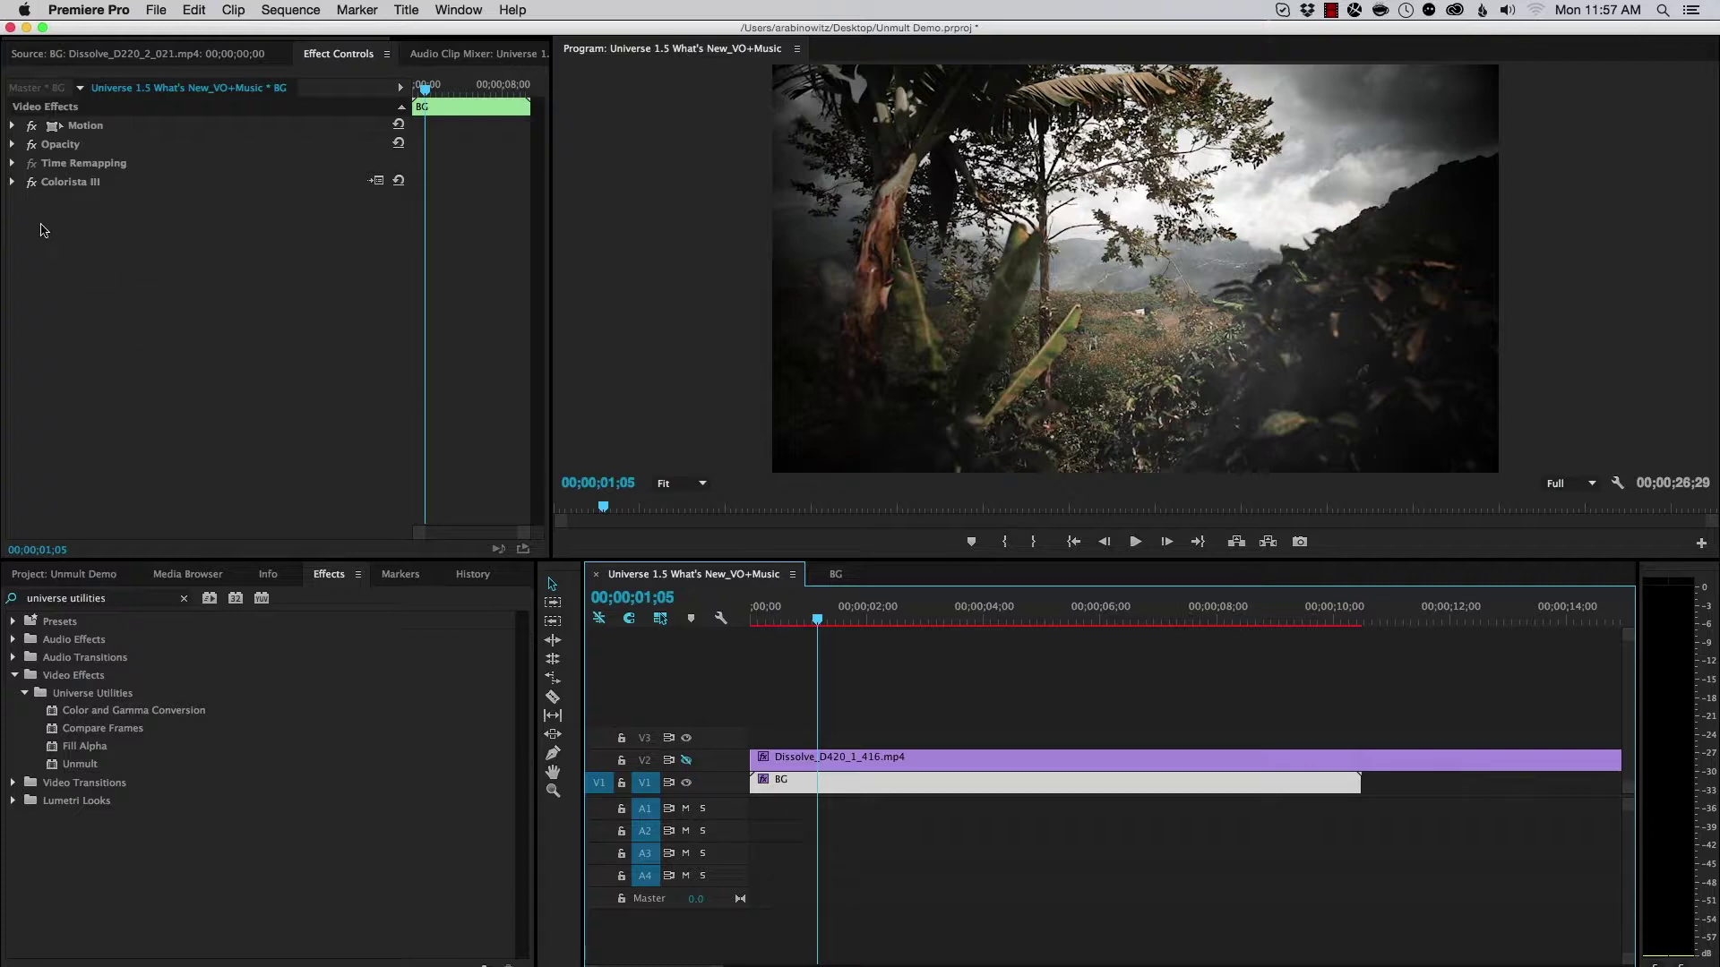
click(32, 182)
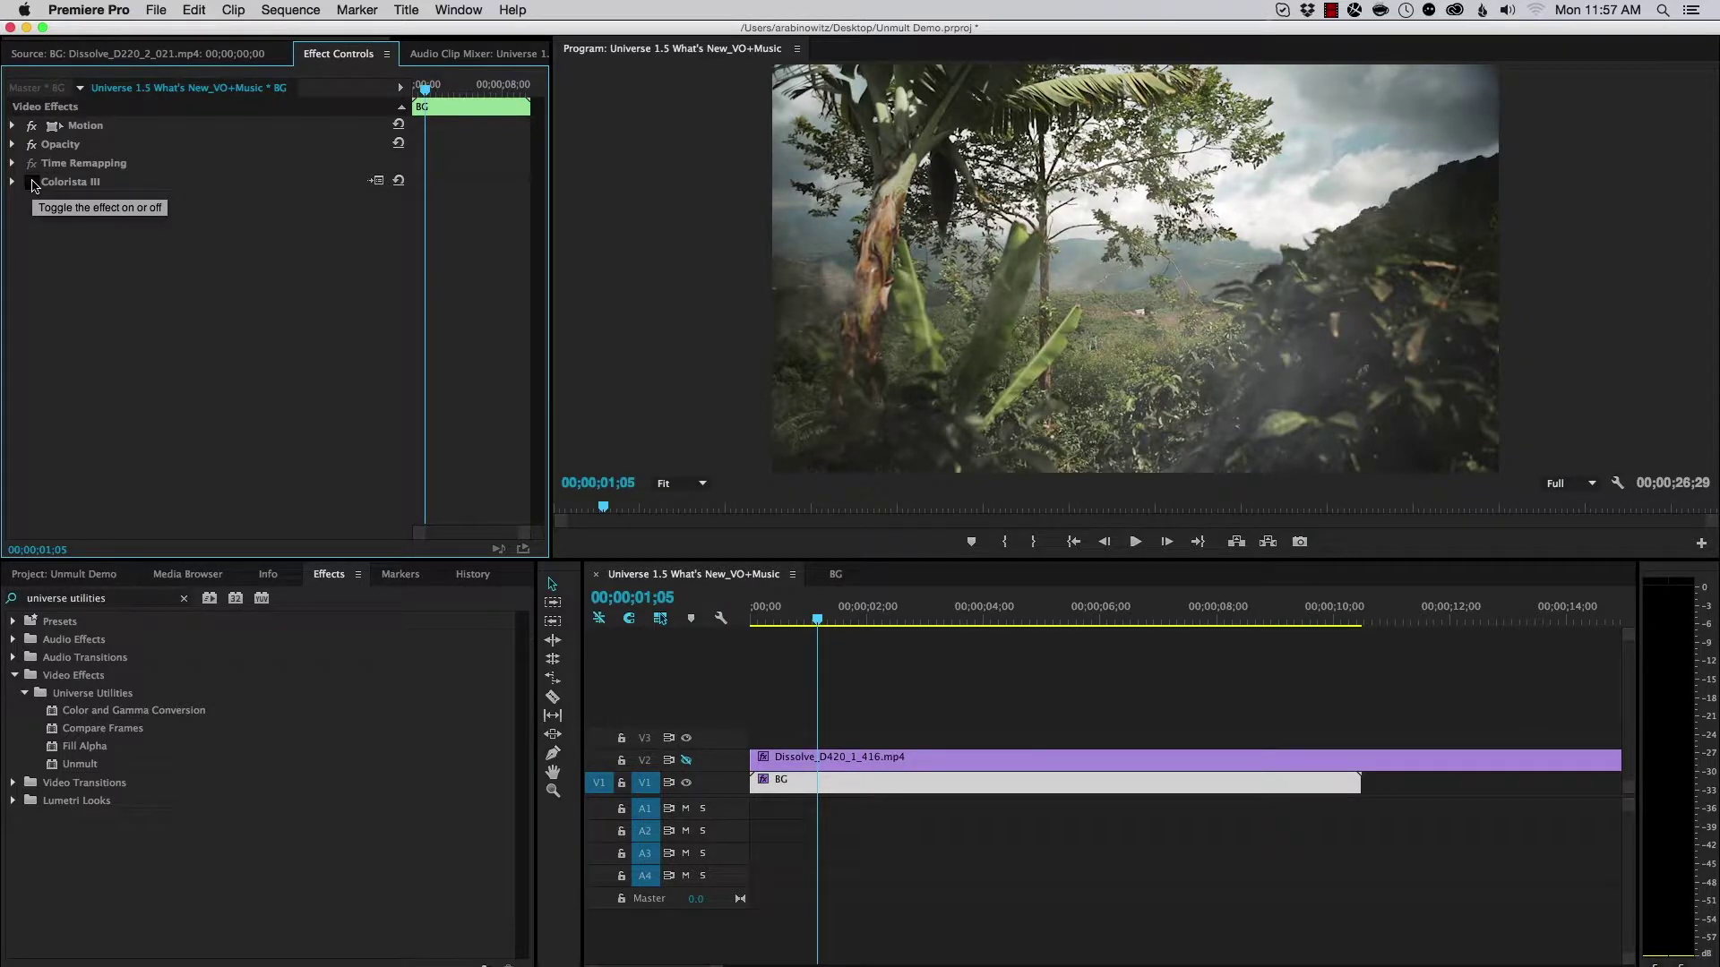
click(32, 183)
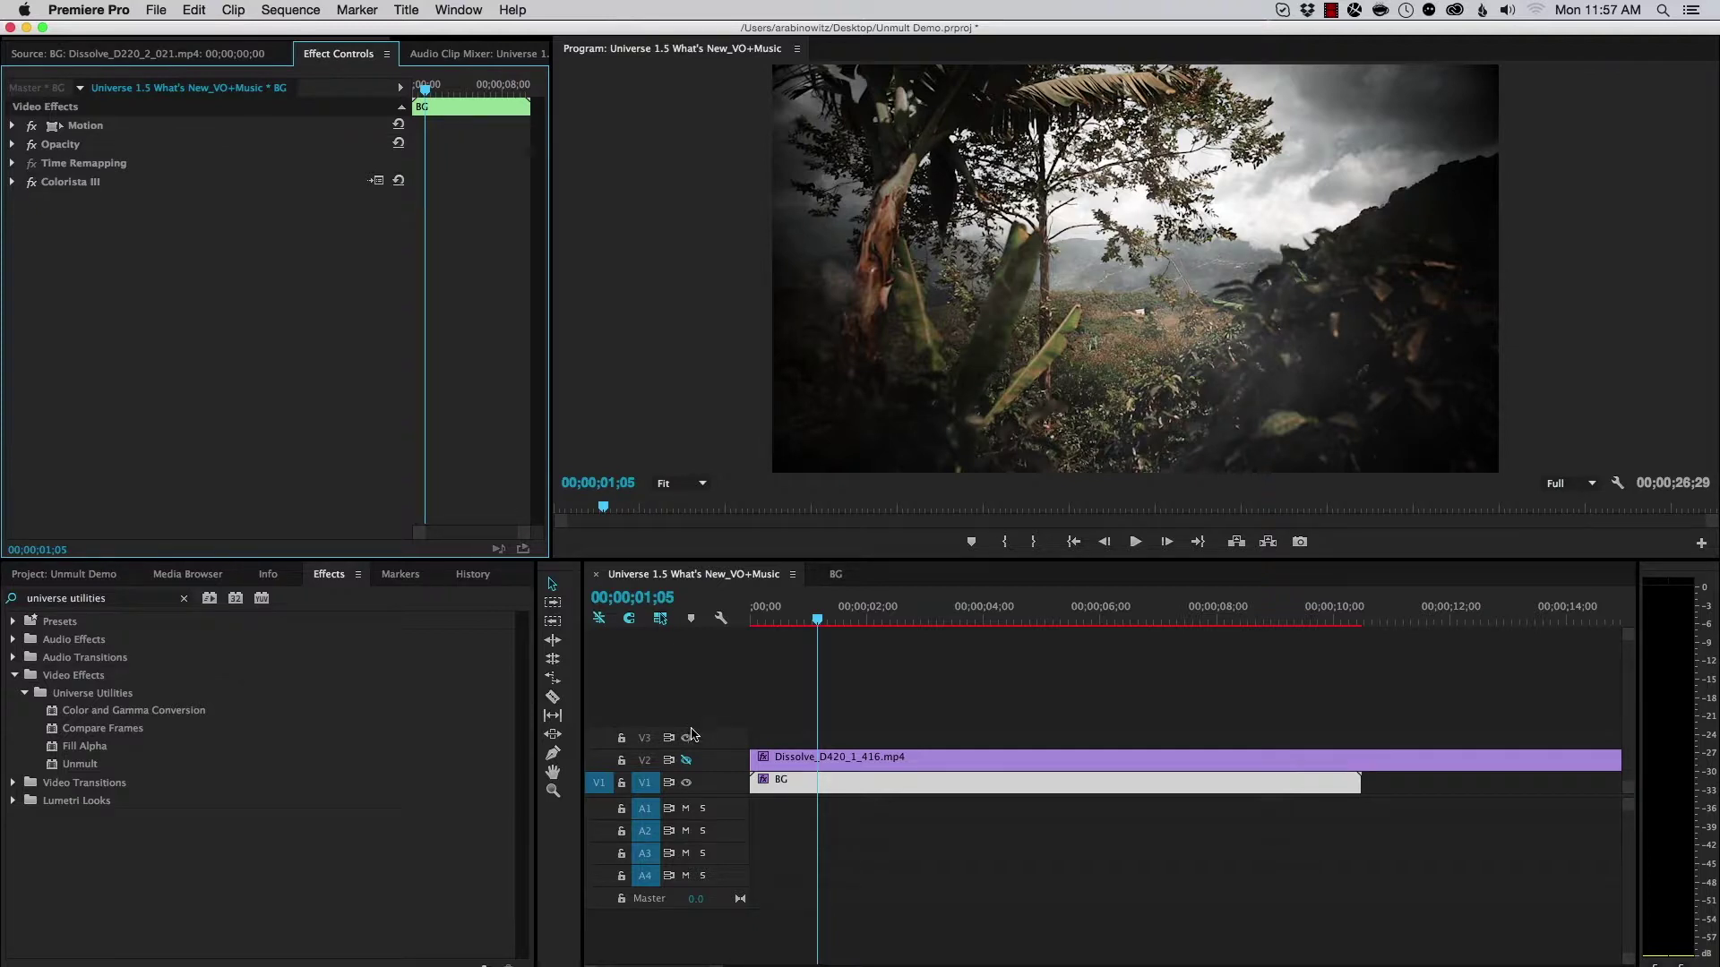
click(686, 760)
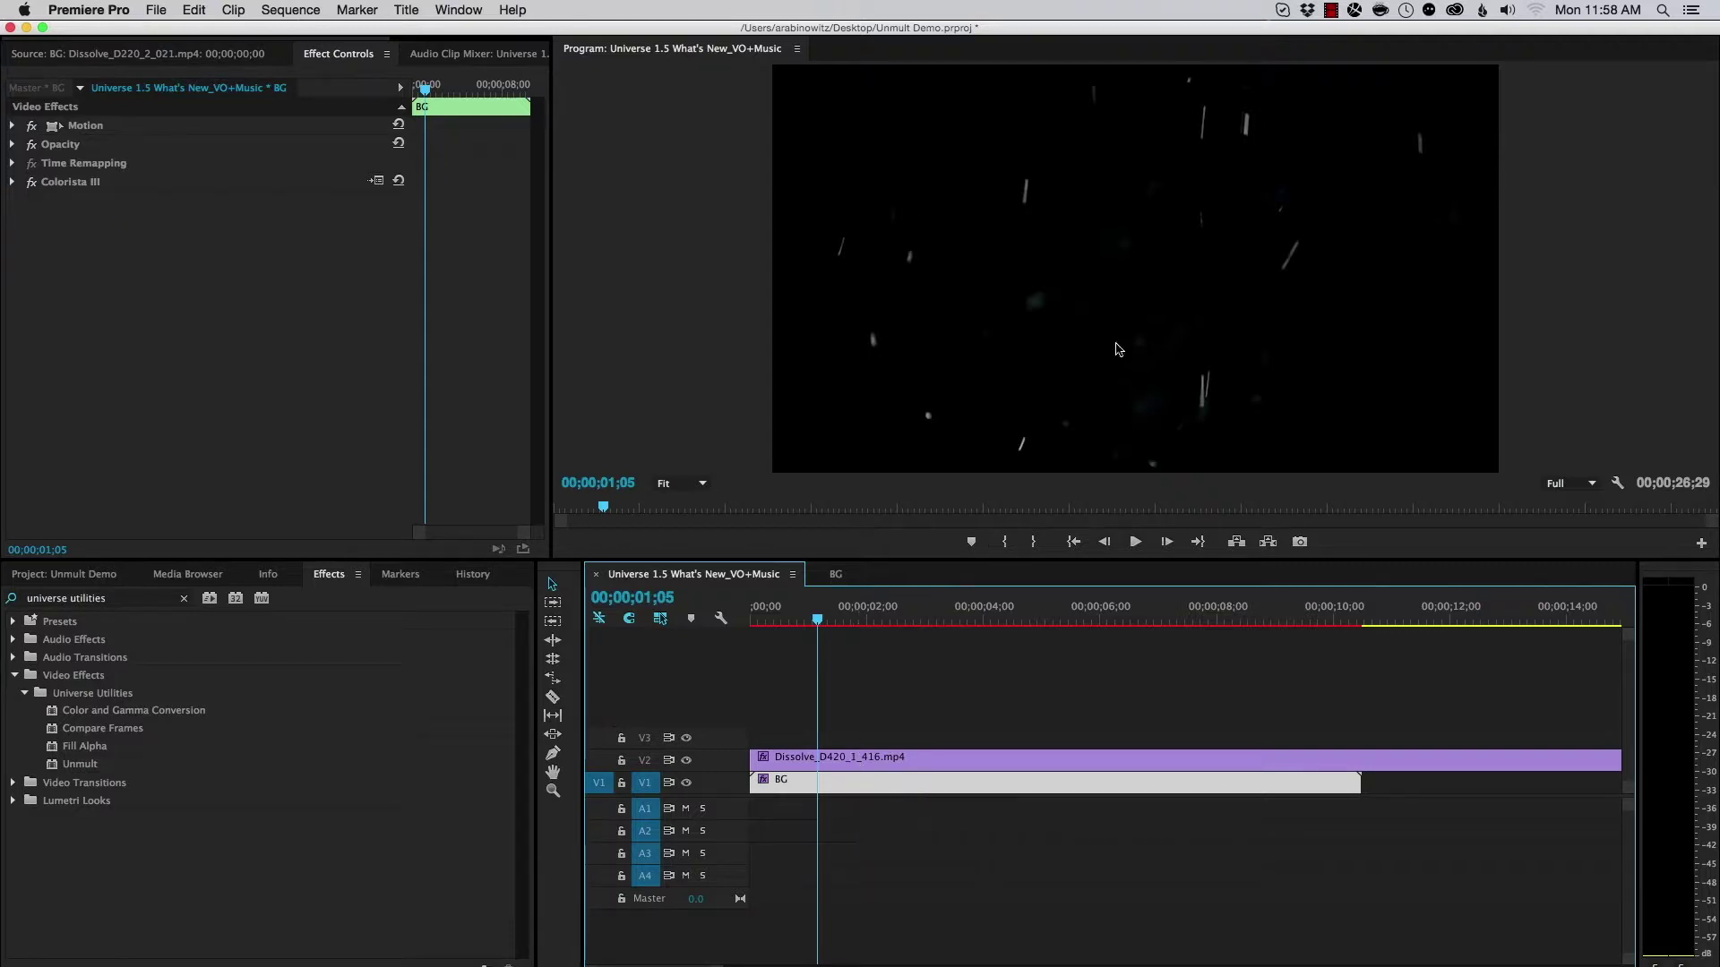
Apply Unmult and then Fill Alpha from Universe Utilities to the snow clip on track V2
click(828, 758)
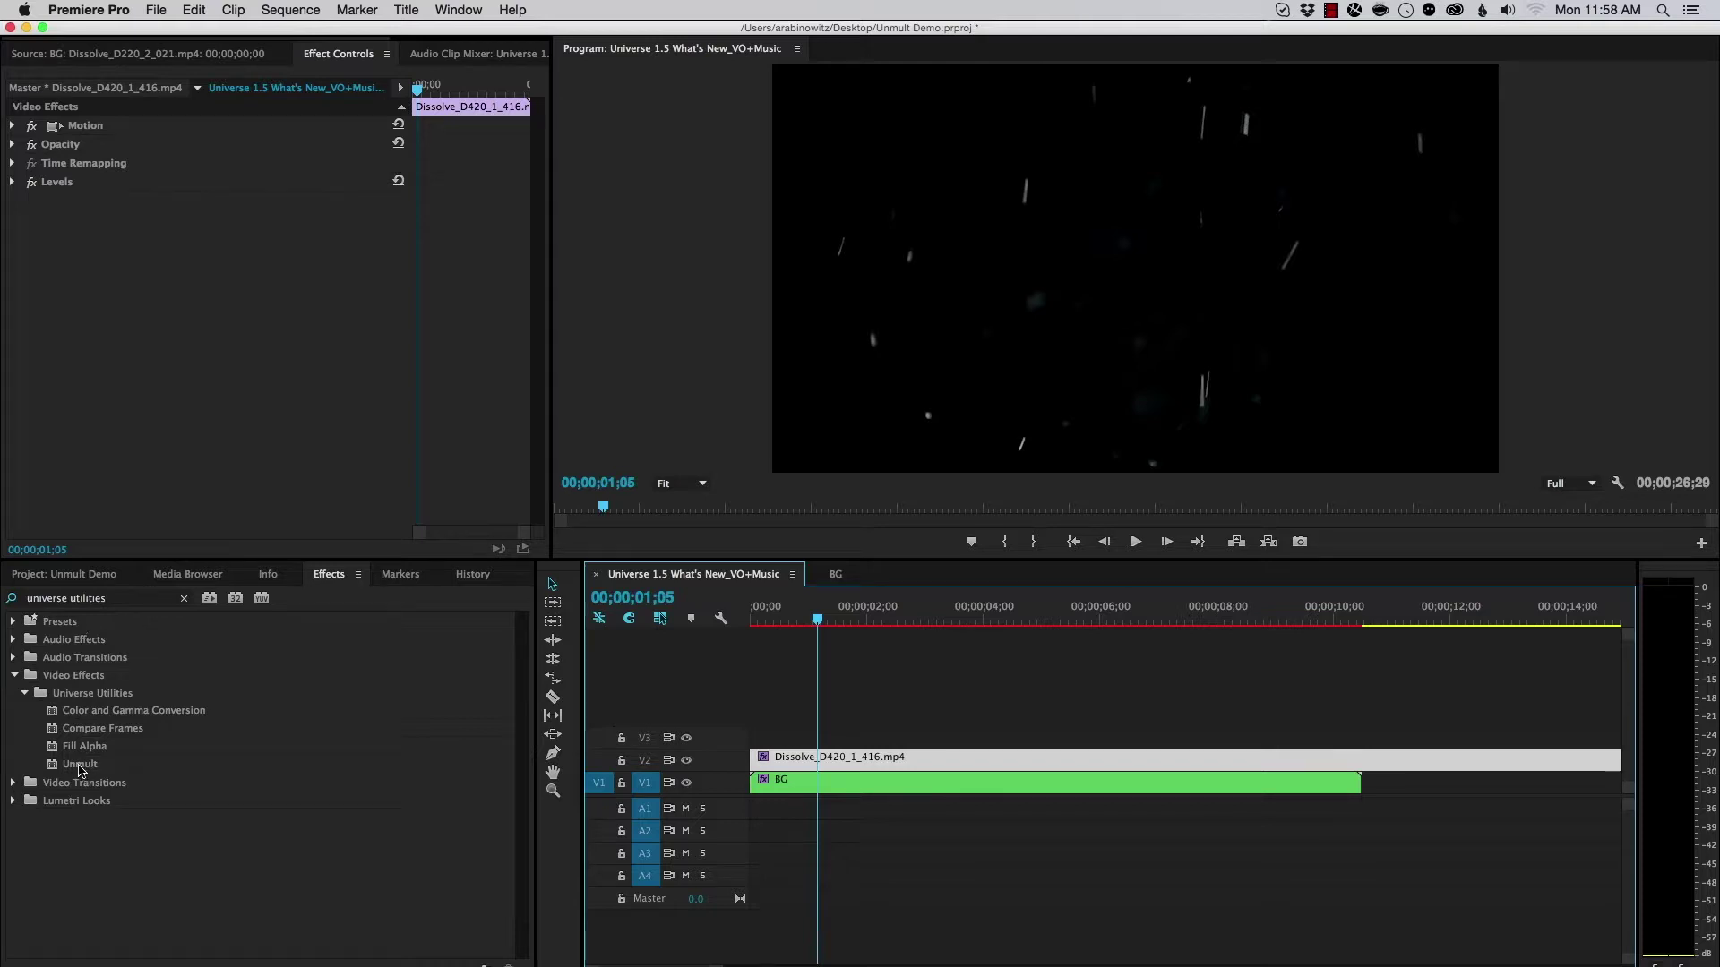
drag(83, 768, 796, 760)
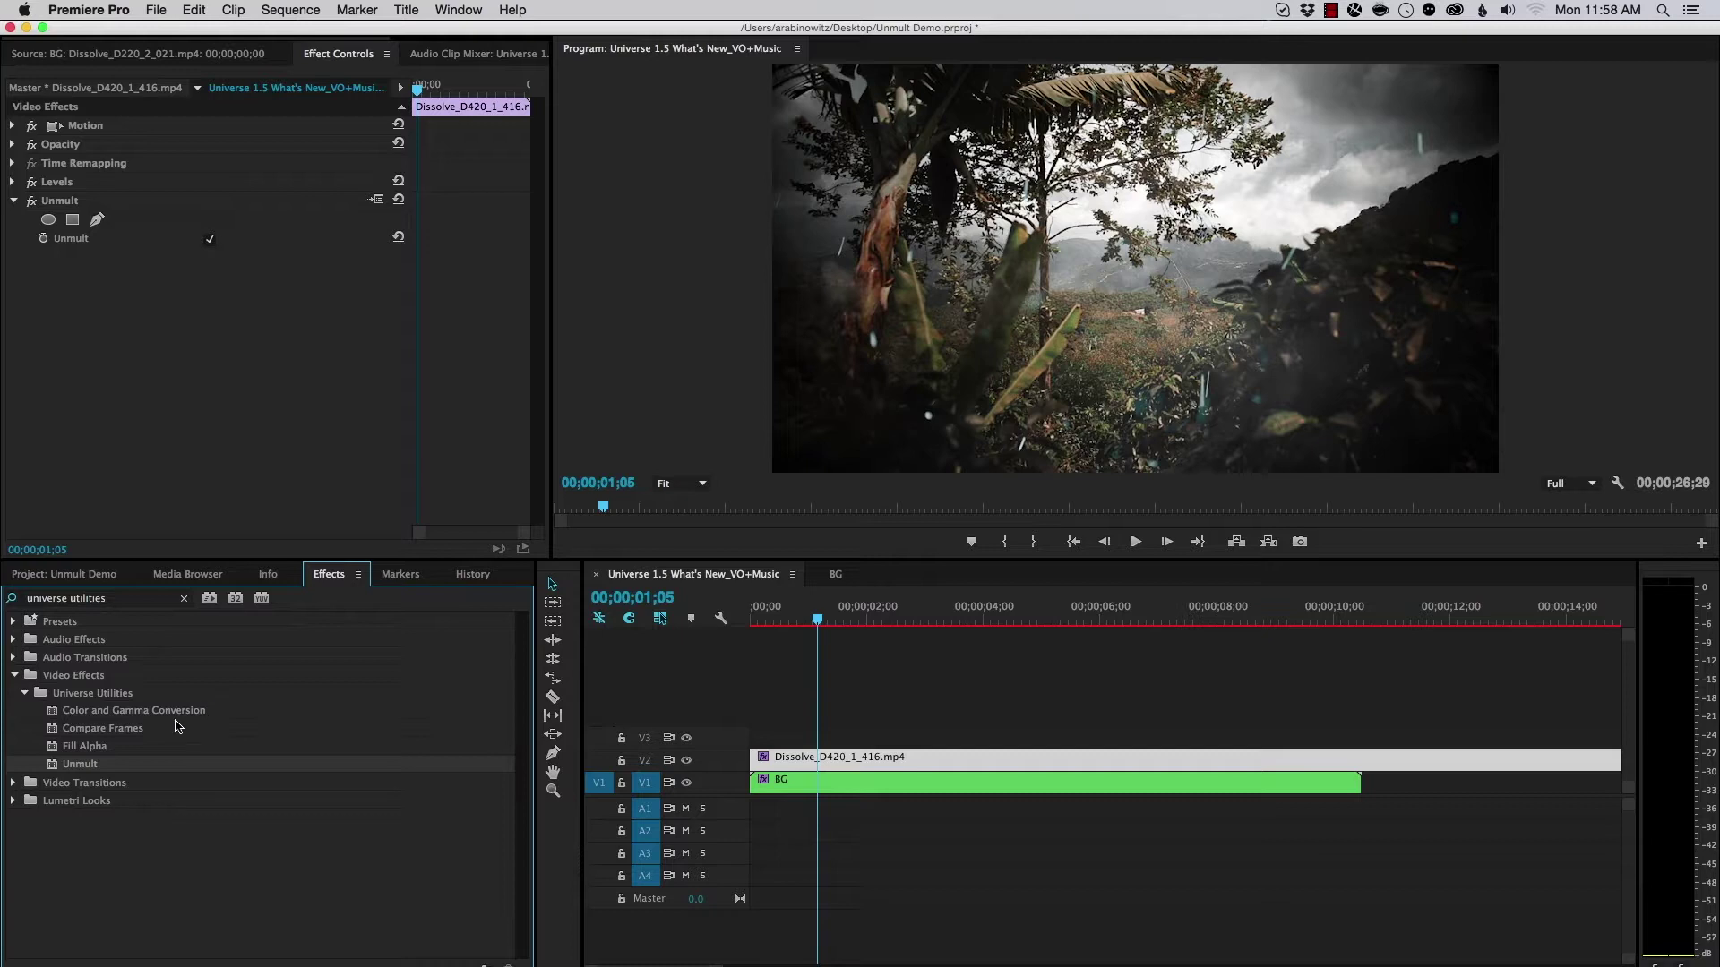
click(85, 749)
drag(81, 751, 782, 759)
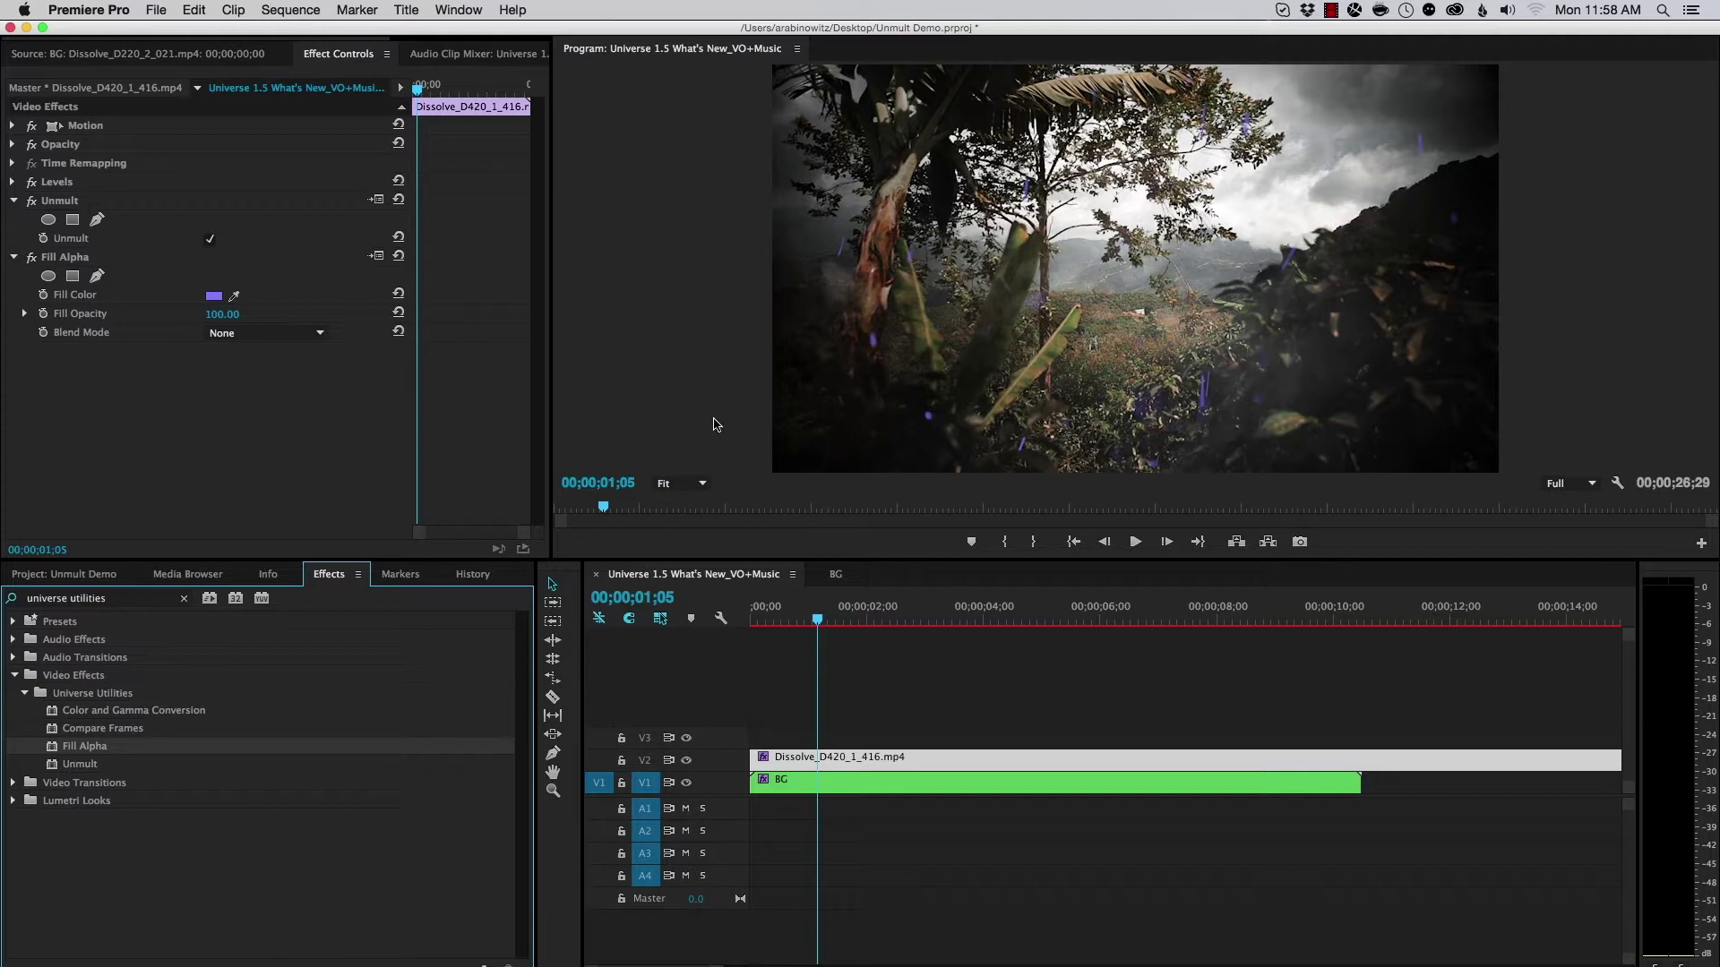
Set the Fill Alpha colour to black (000000) and return to the start of the sequence
click(215, 296)
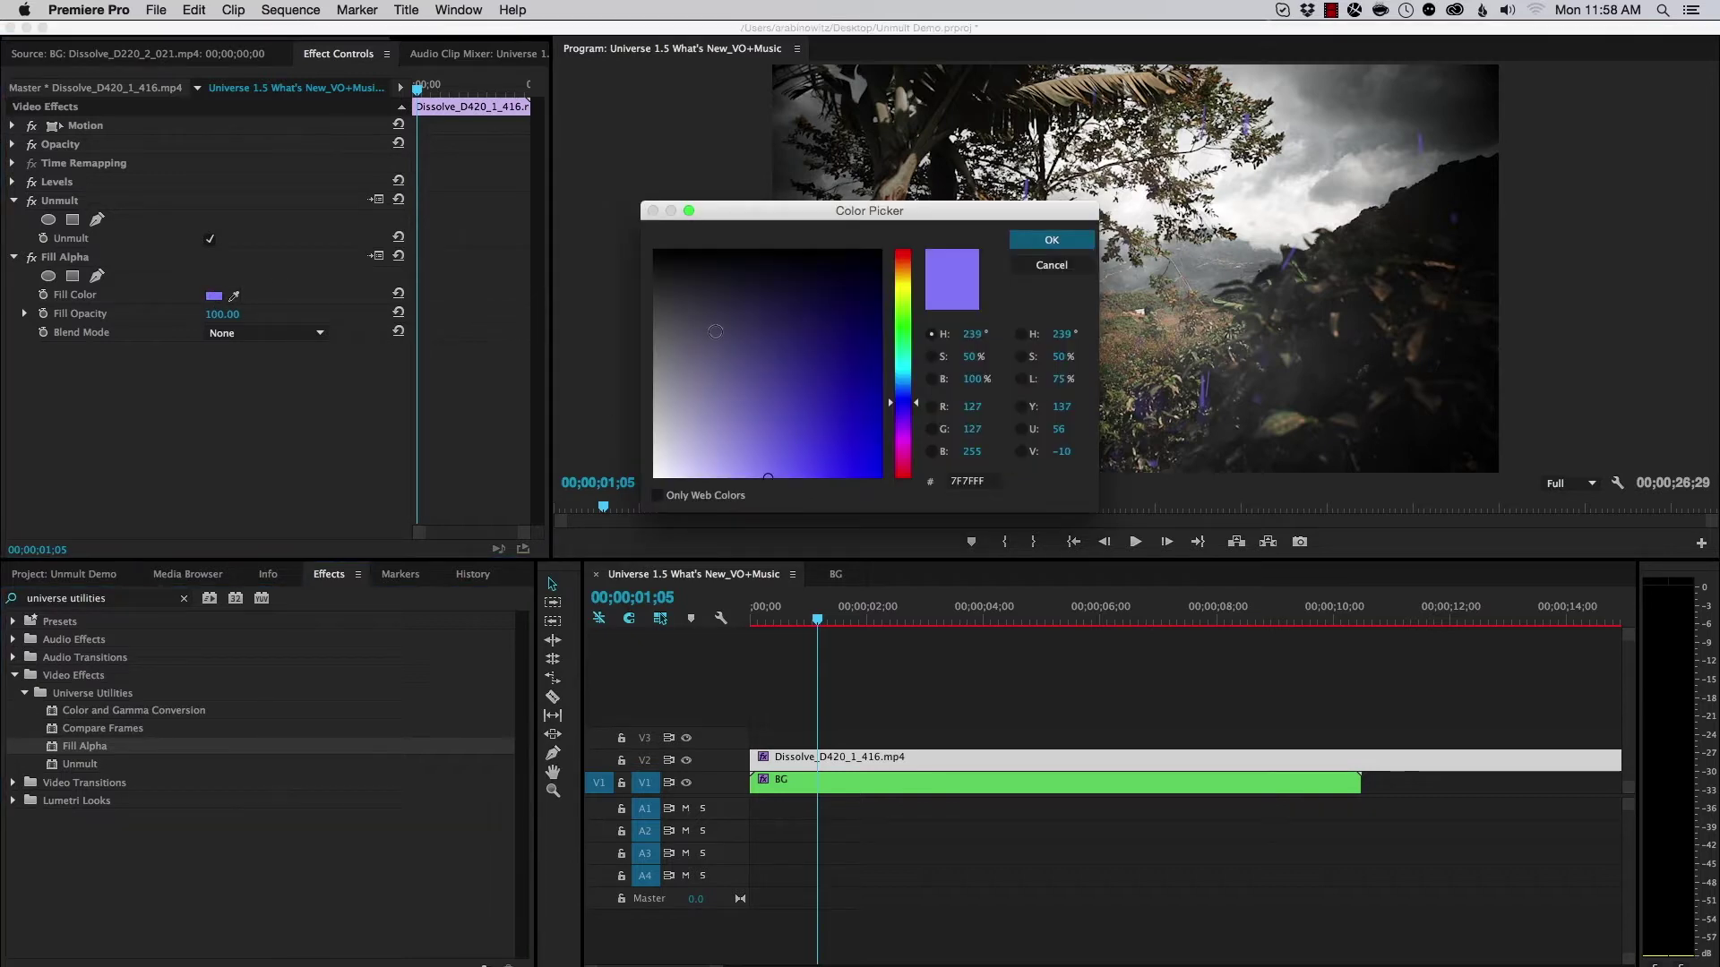
drag(715, 332, 622, 213)
click(1048, 239)
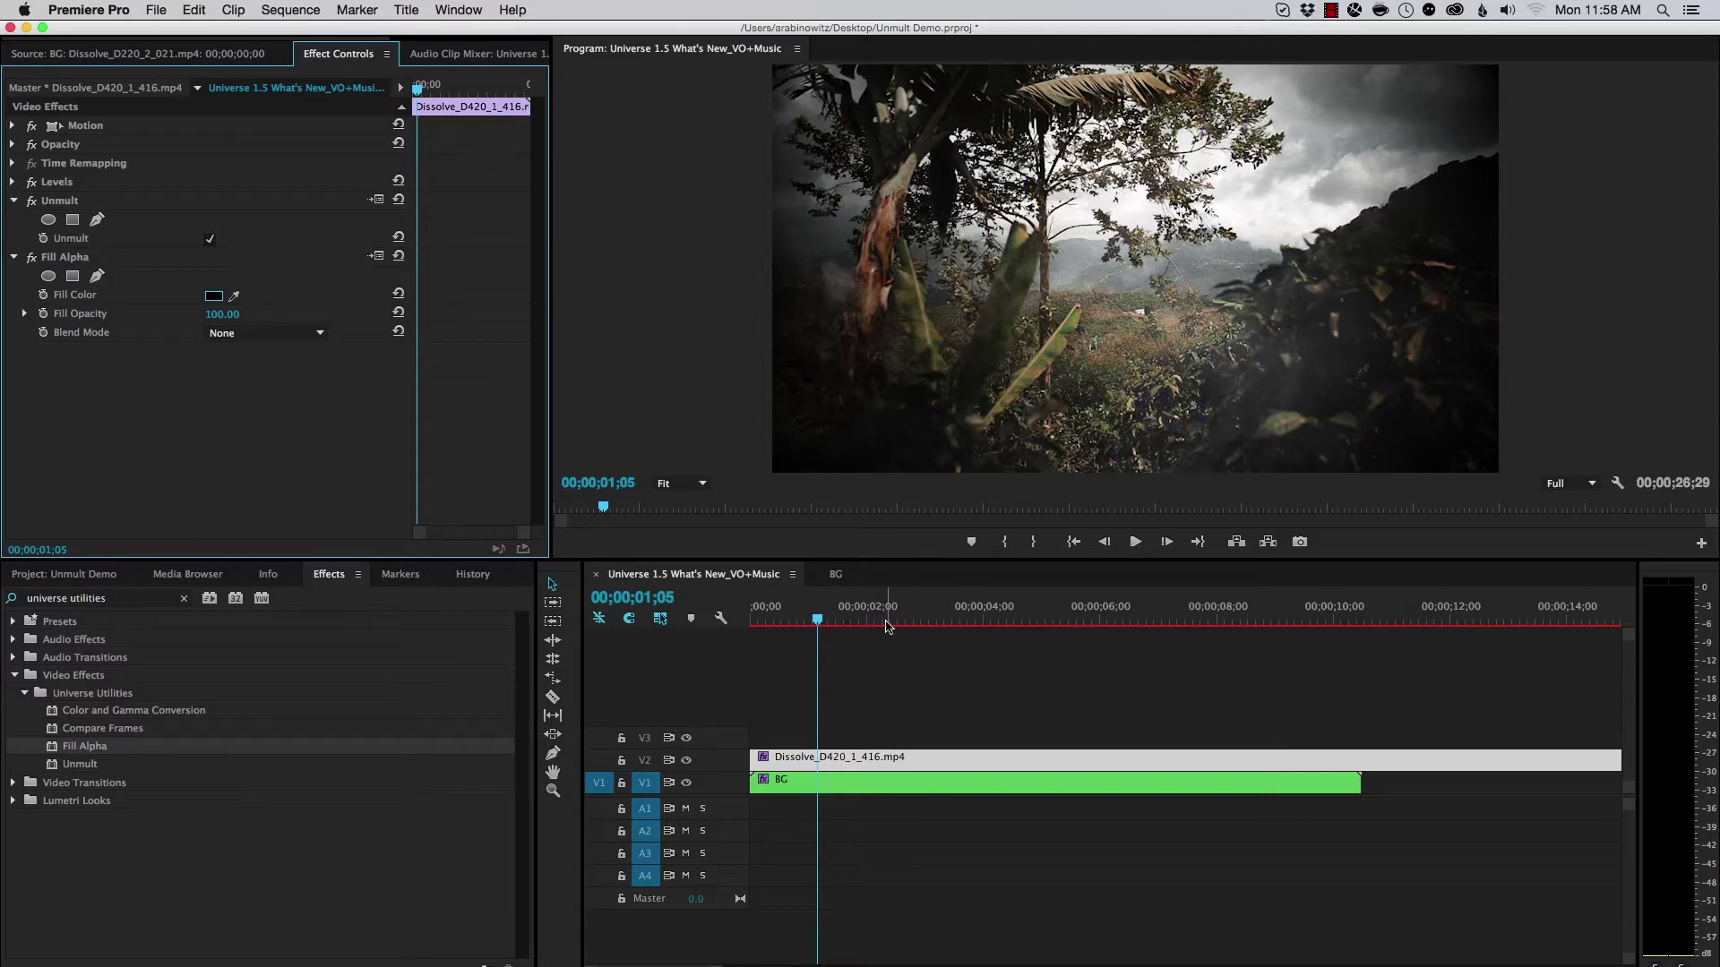
click(754, 612)
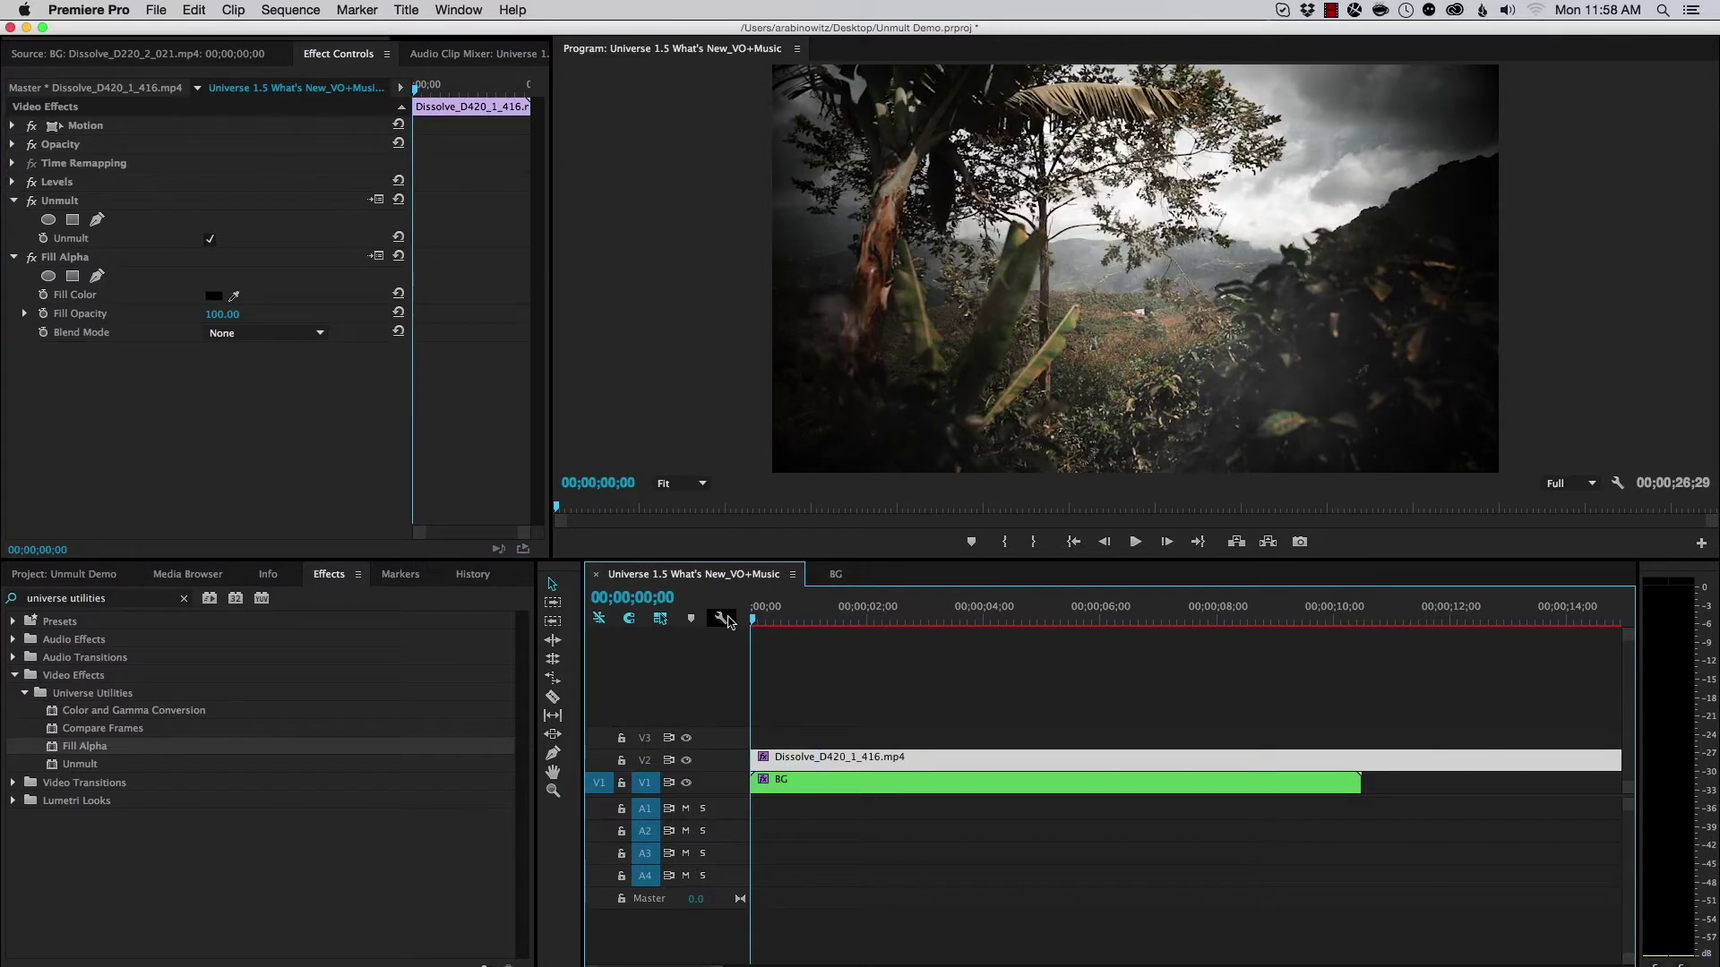